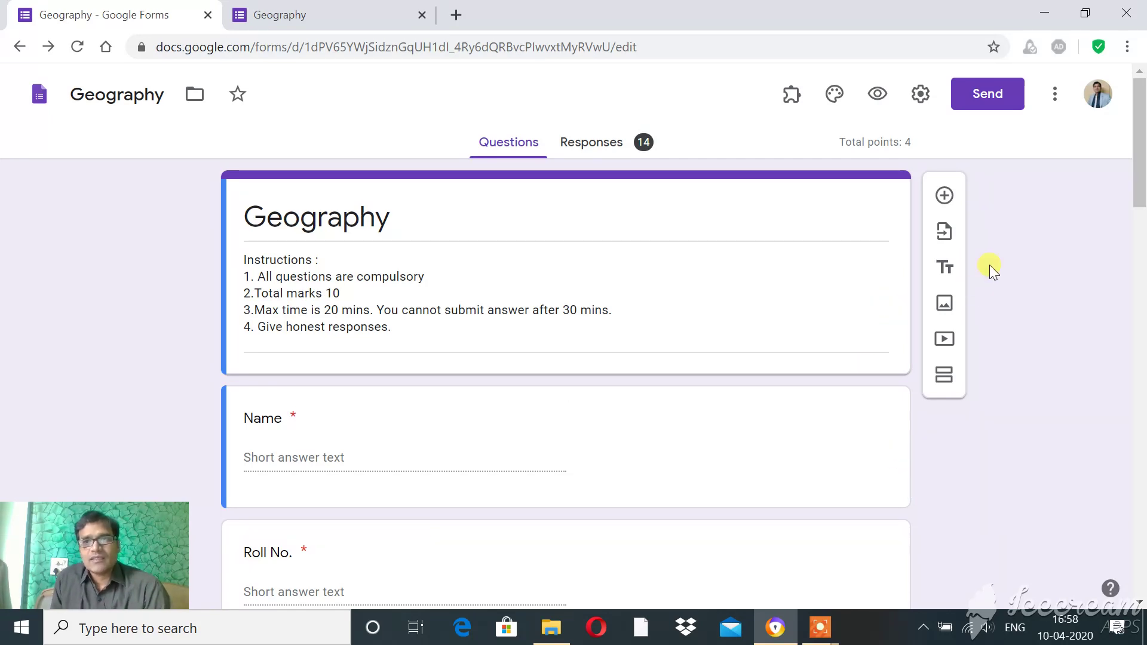
- Examine the email and link options for sending the Geography form, leaving it unsent
left_click(977, 95)
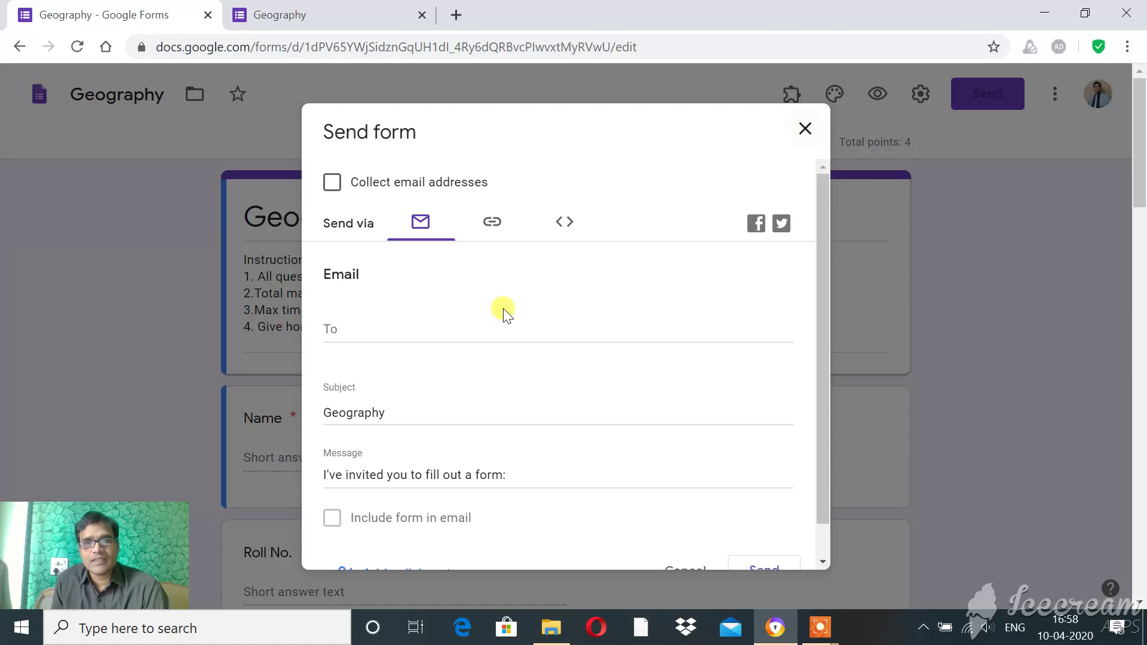
left_click(492, 221)
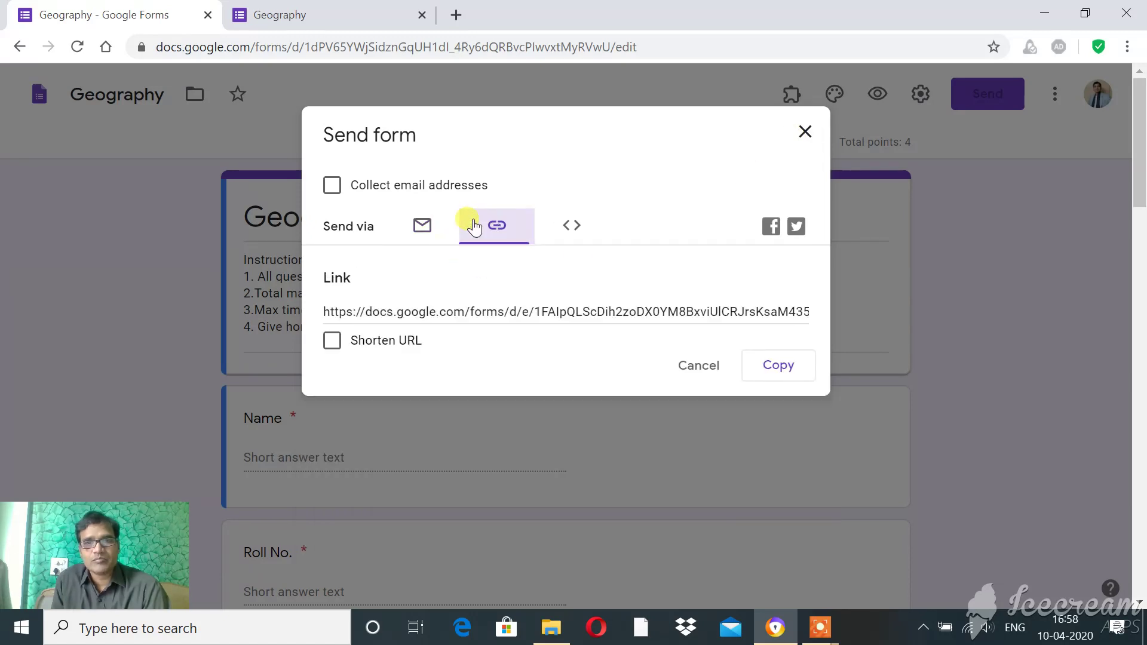
left_click(422, 223)
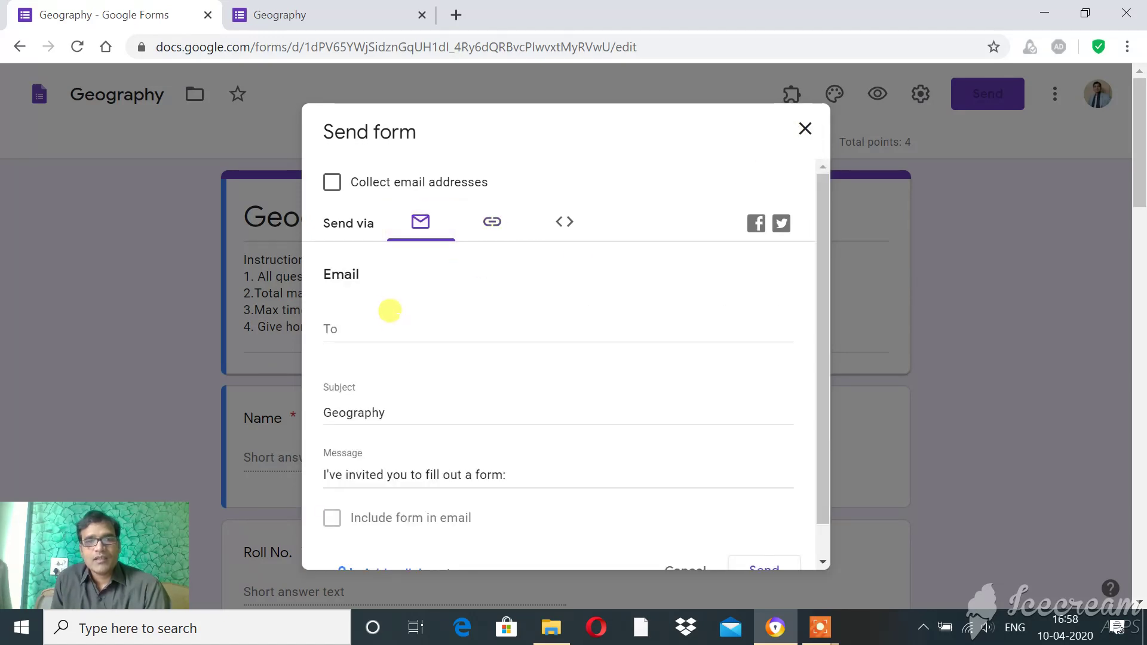
left_click(391, 326)
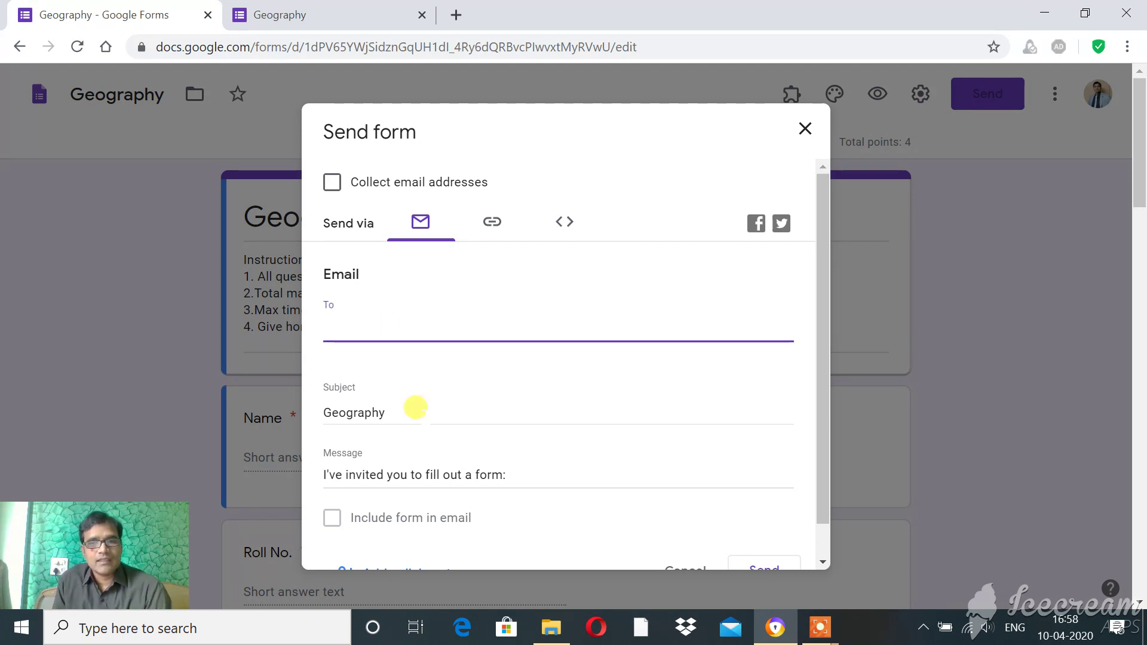
scroll(414, 404, "down", 1)
left_click(336, 485)
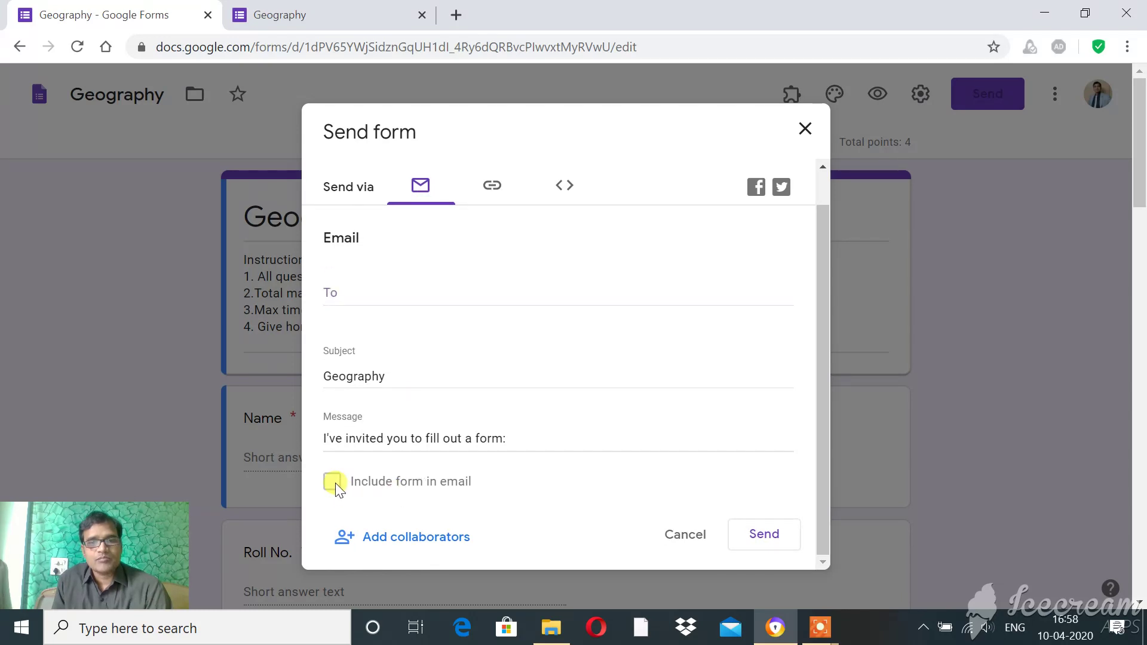
left_click(347, 275)
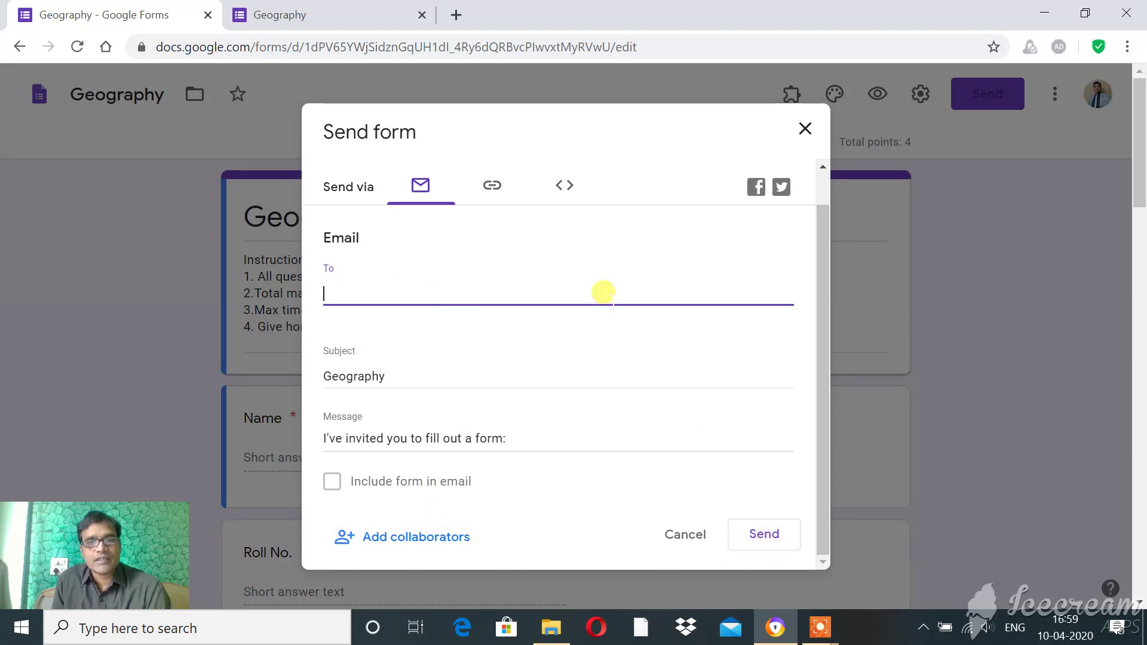
left_click(488, 188)
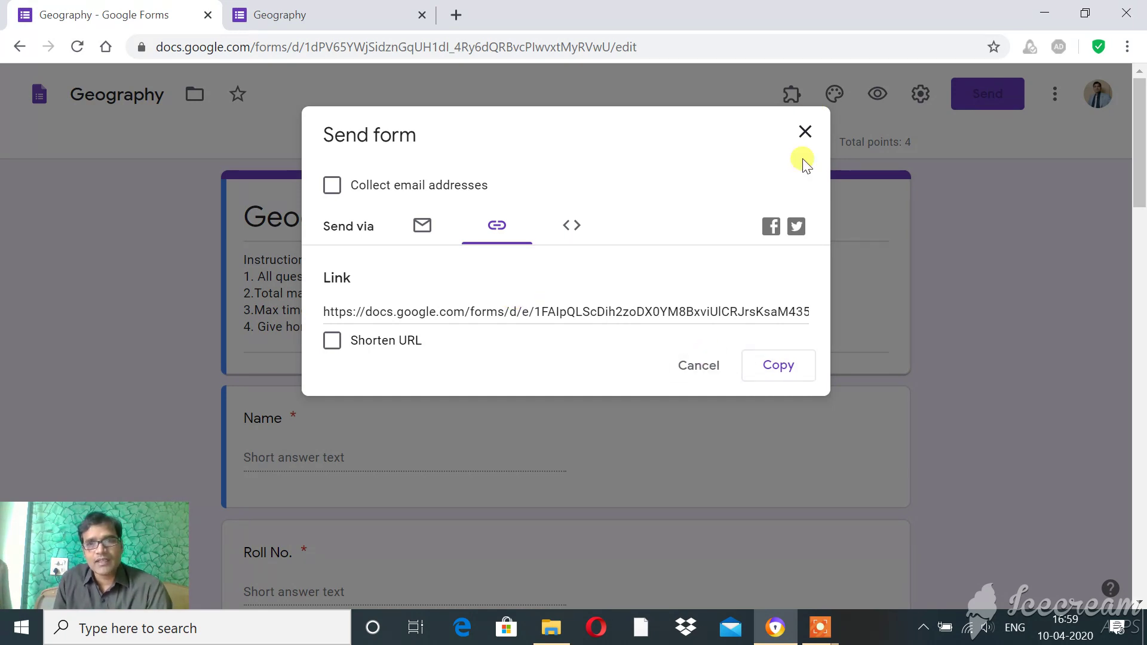
left_click(805, 132)
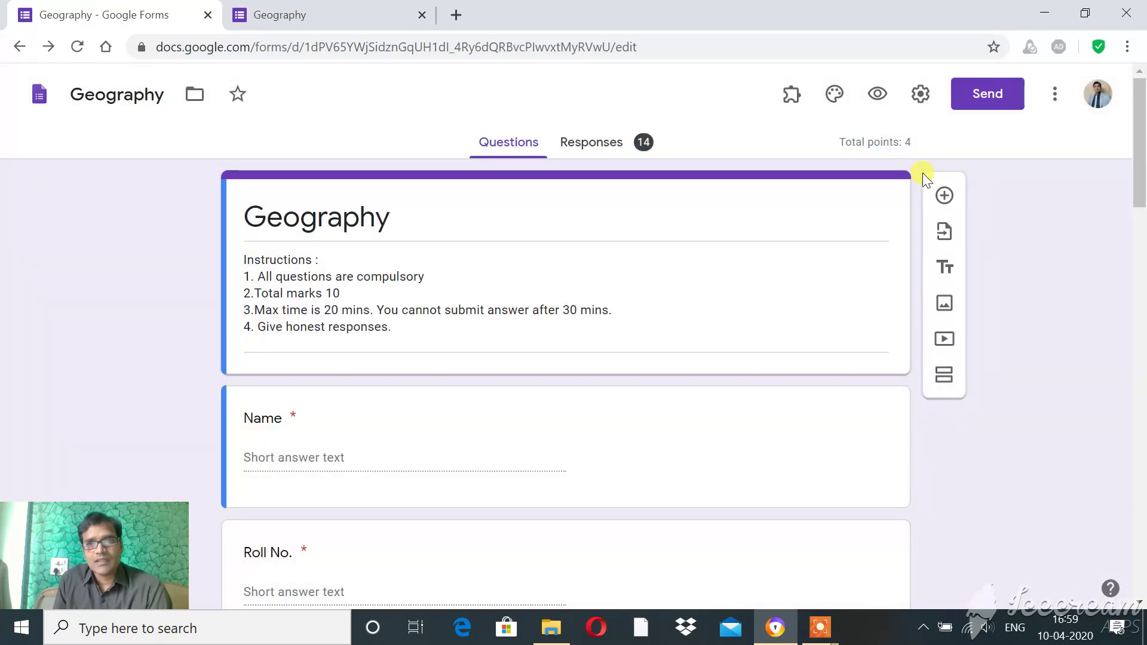
left_click(977, 95)
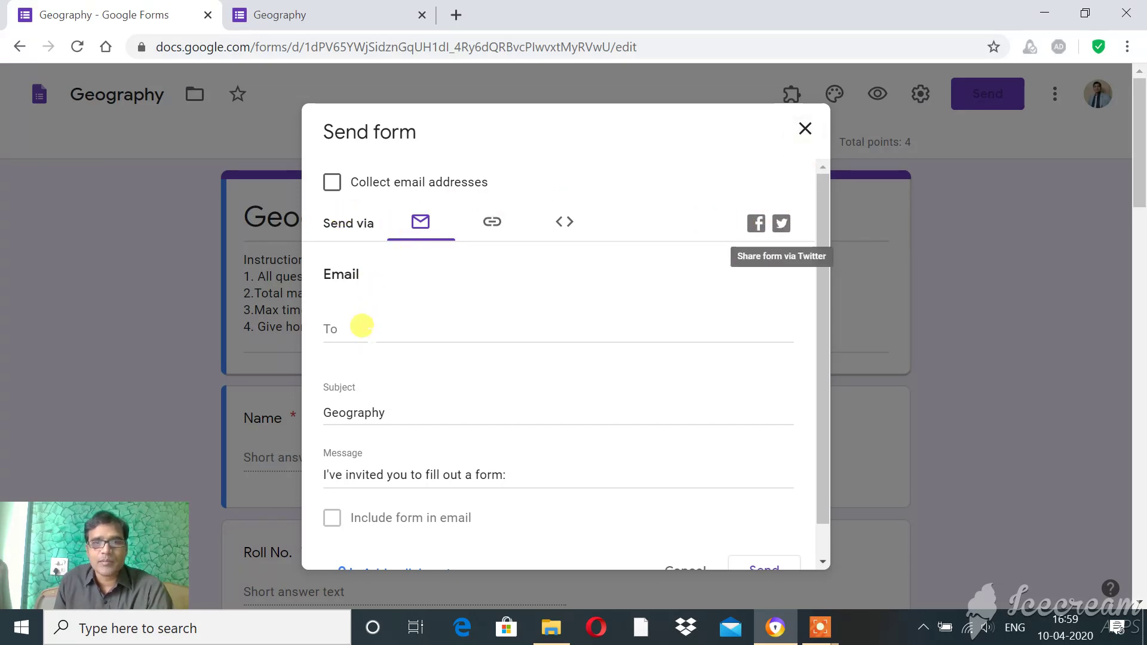
left_click(363, 325)
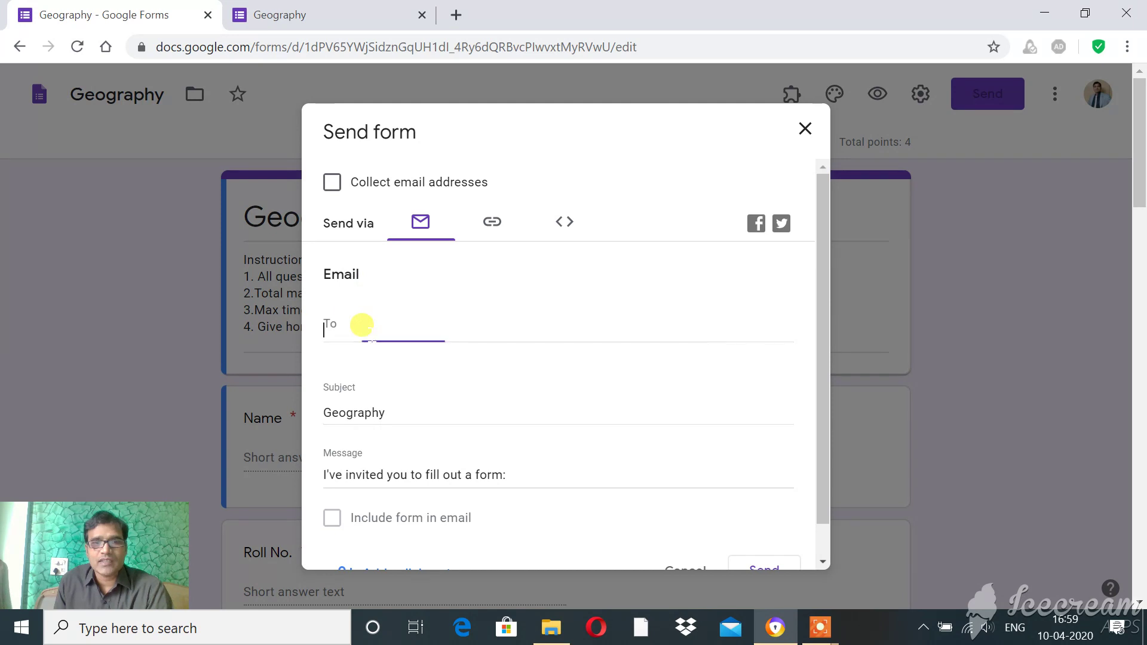
left_click(806, 129)
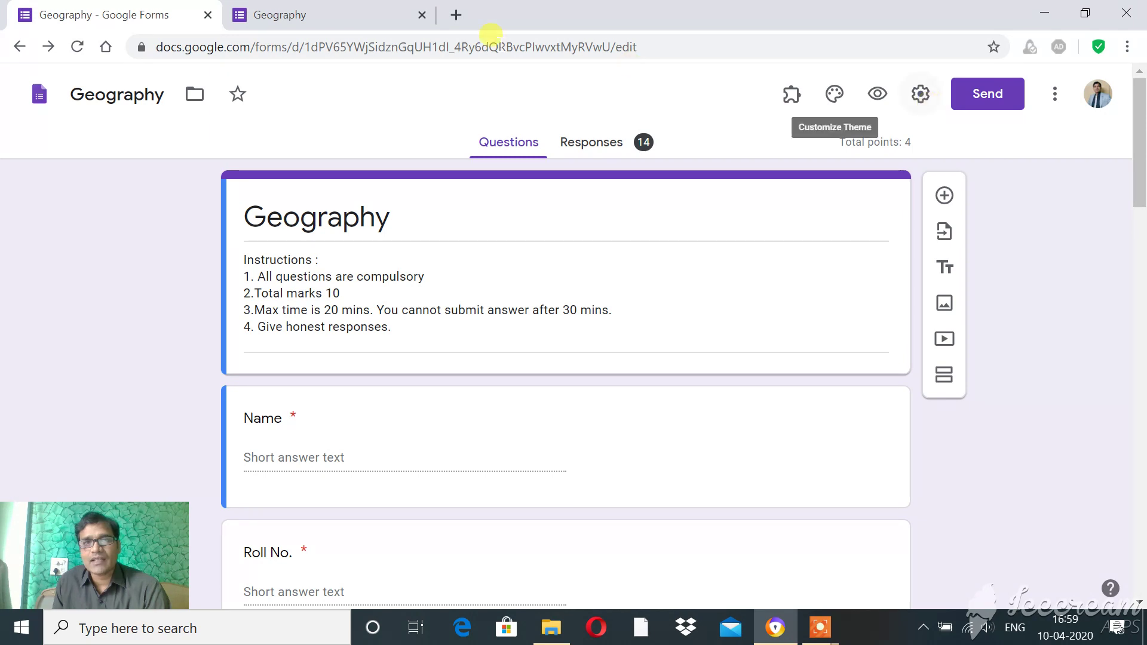
- Switch to the respondent view of the Geography quiz and fill in the student's name and roll number
left_click(353, 16)
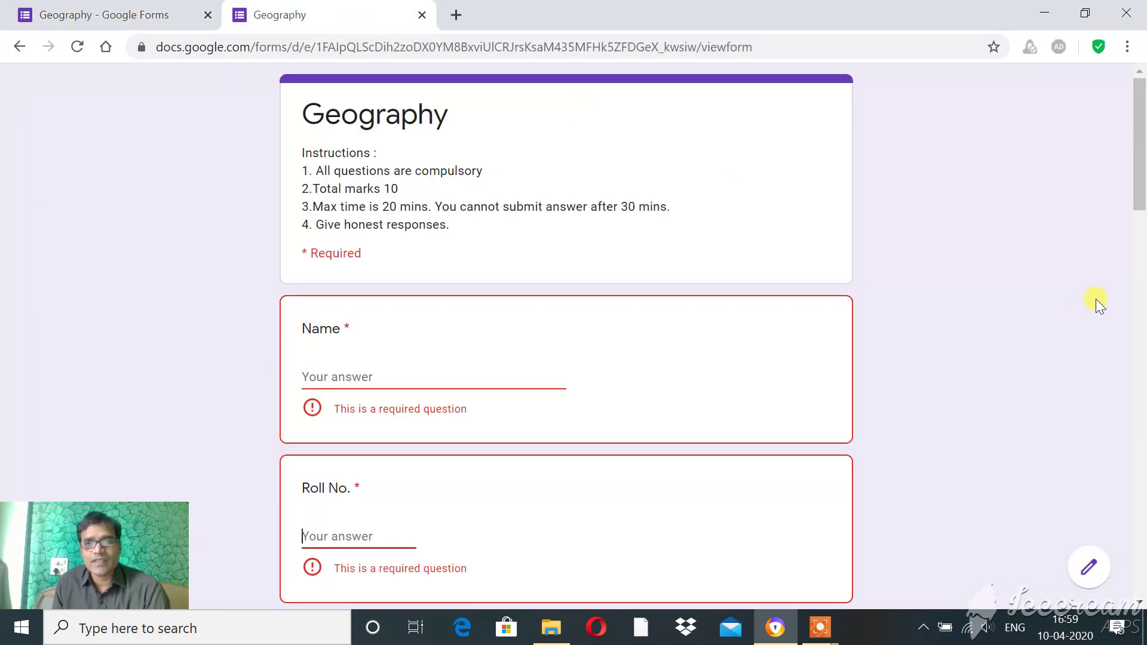
scroll(1074, 275, "down", 5)
scroll(1075, 275, "up", 5)
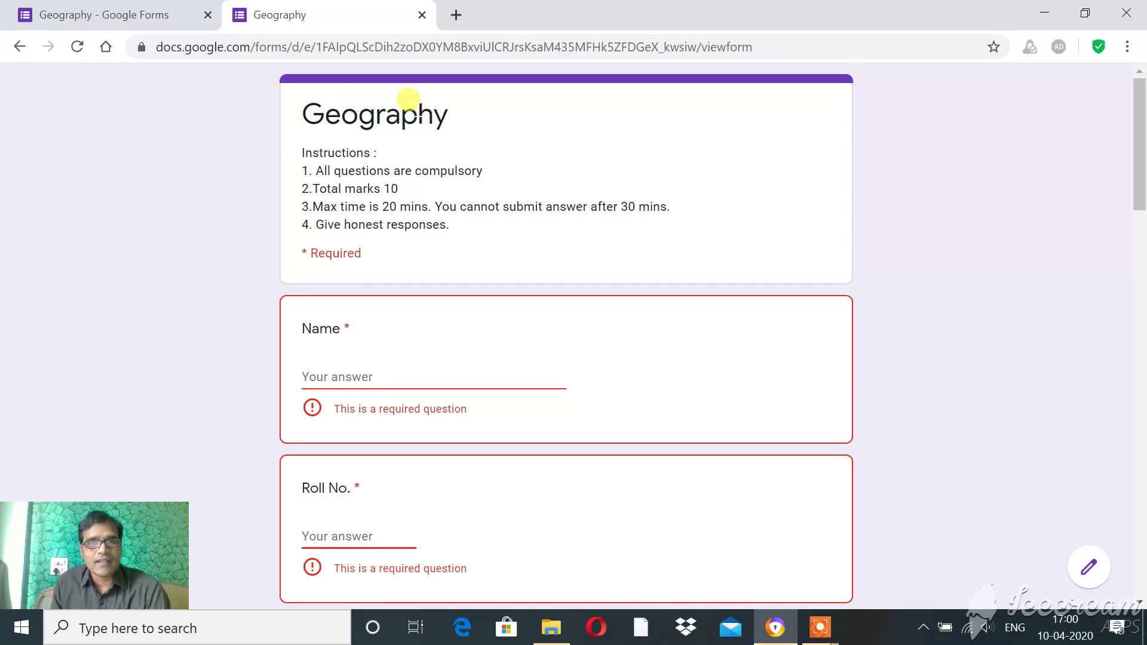
mouse_move(450, 114)
left_mouse_down()
mouse_move(310, 113)
mouse_move(461, 127)
left_mouse_up()
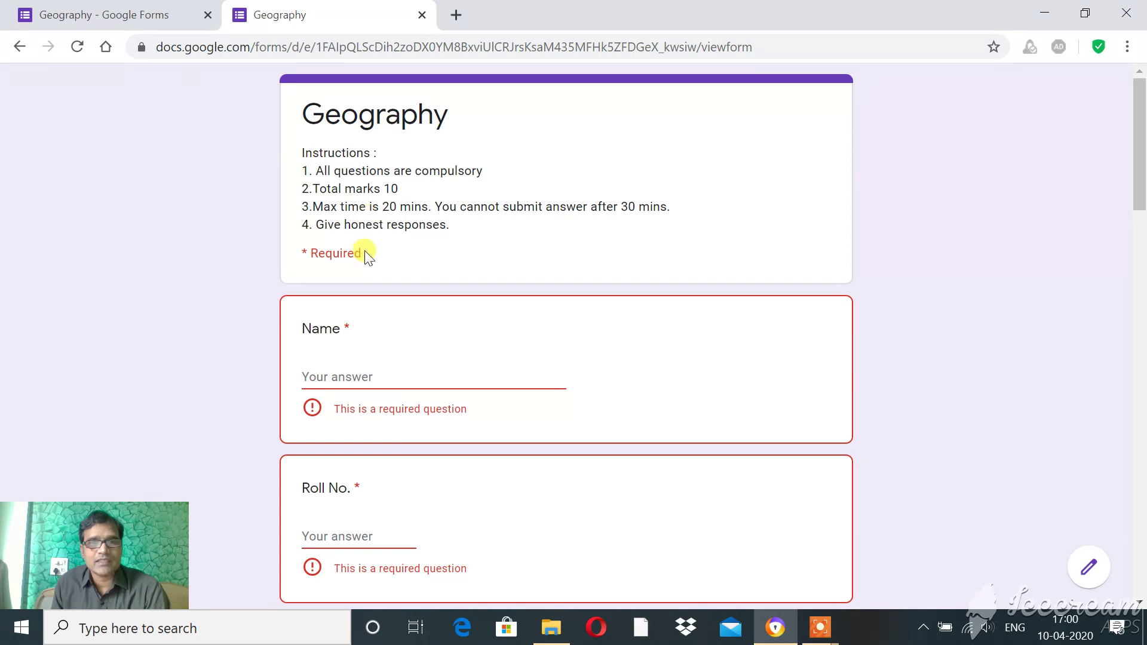
left_click(333, 371)
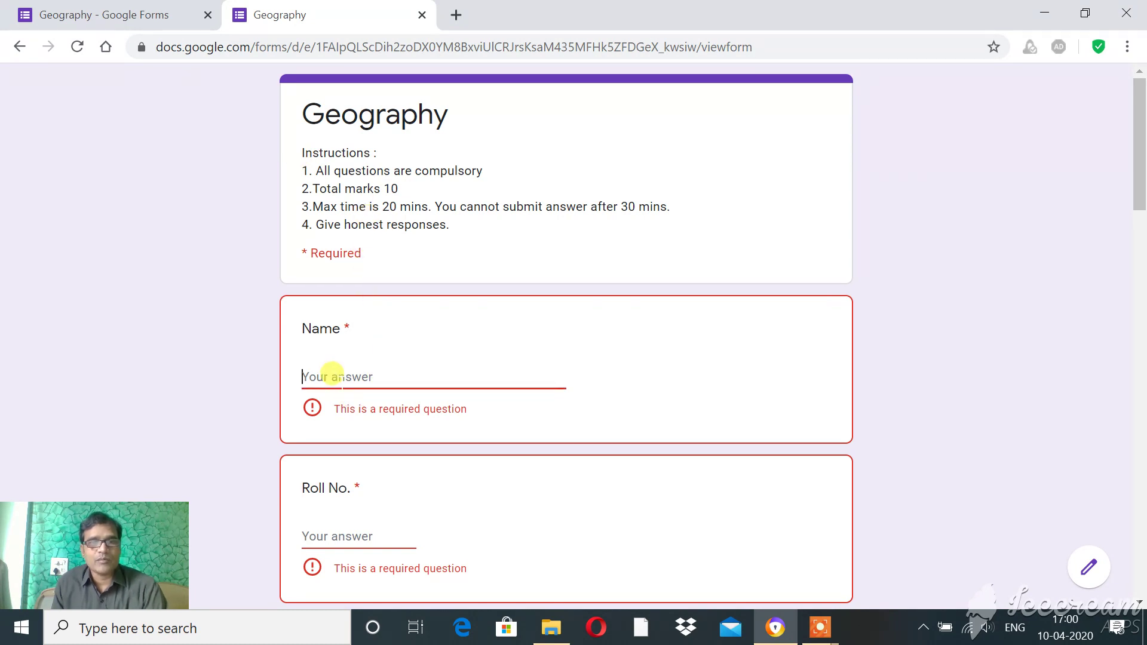
type("Suresh")
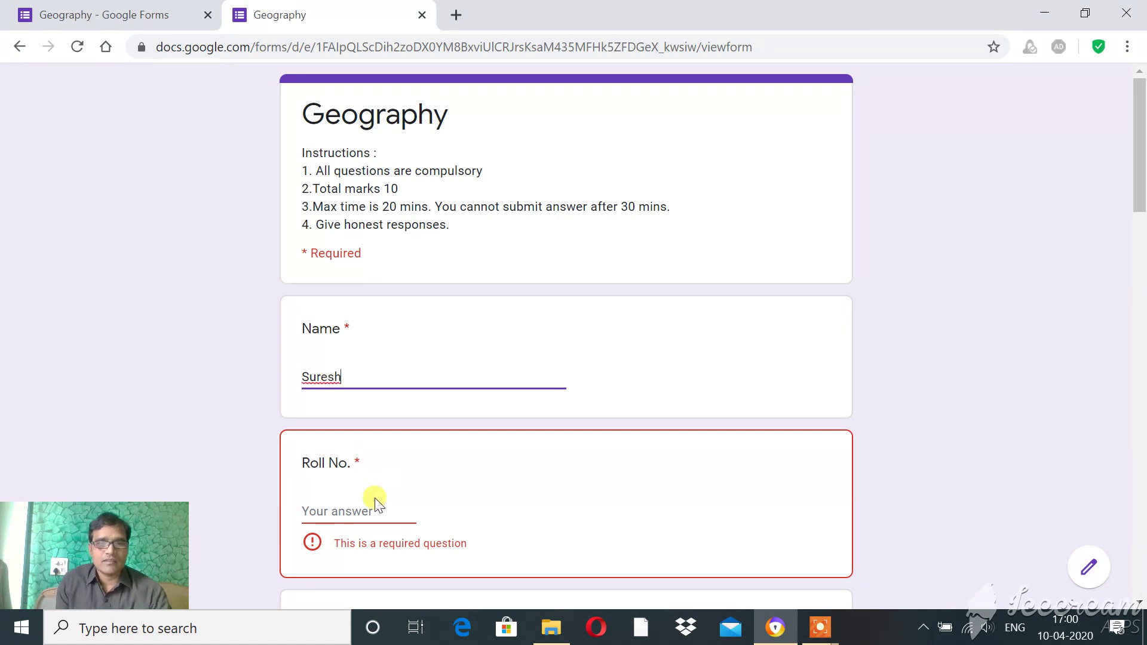
left_click(352, 510)
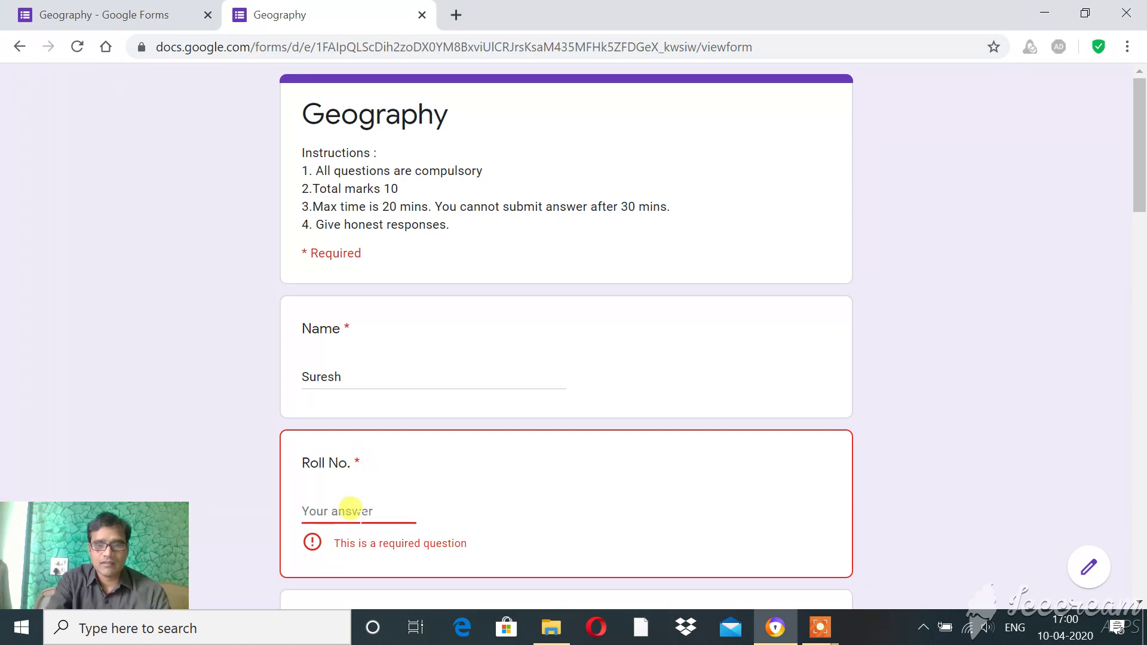
type("43")
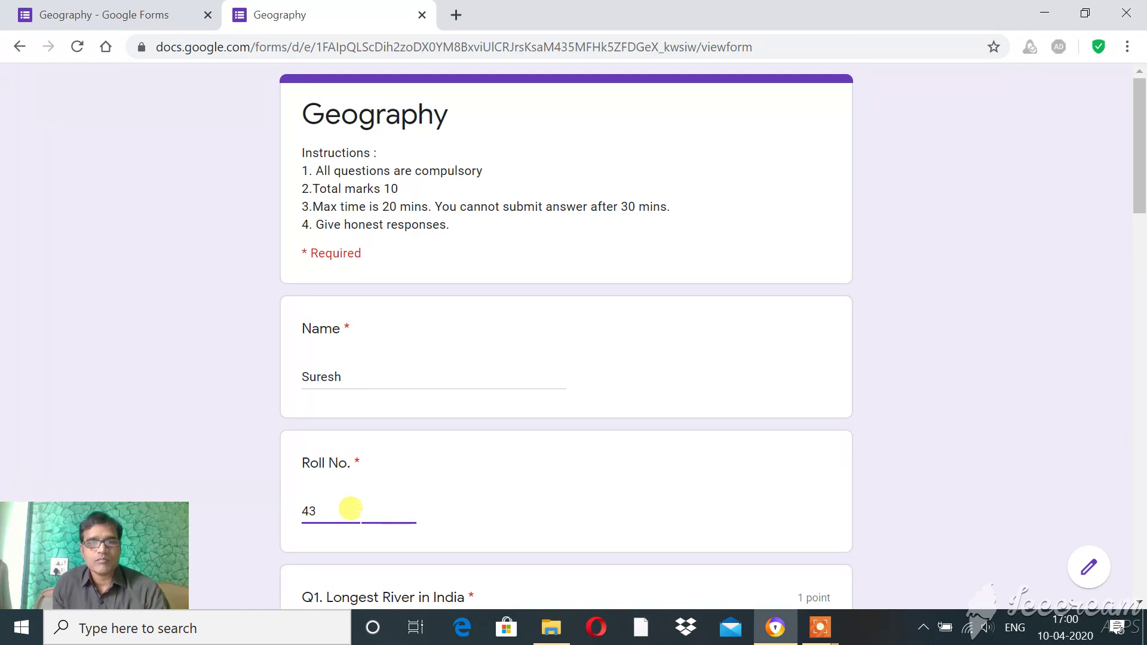
- Answer Q1 about the longest river in India with Ganges
scroll(351, 509, "down", 6)
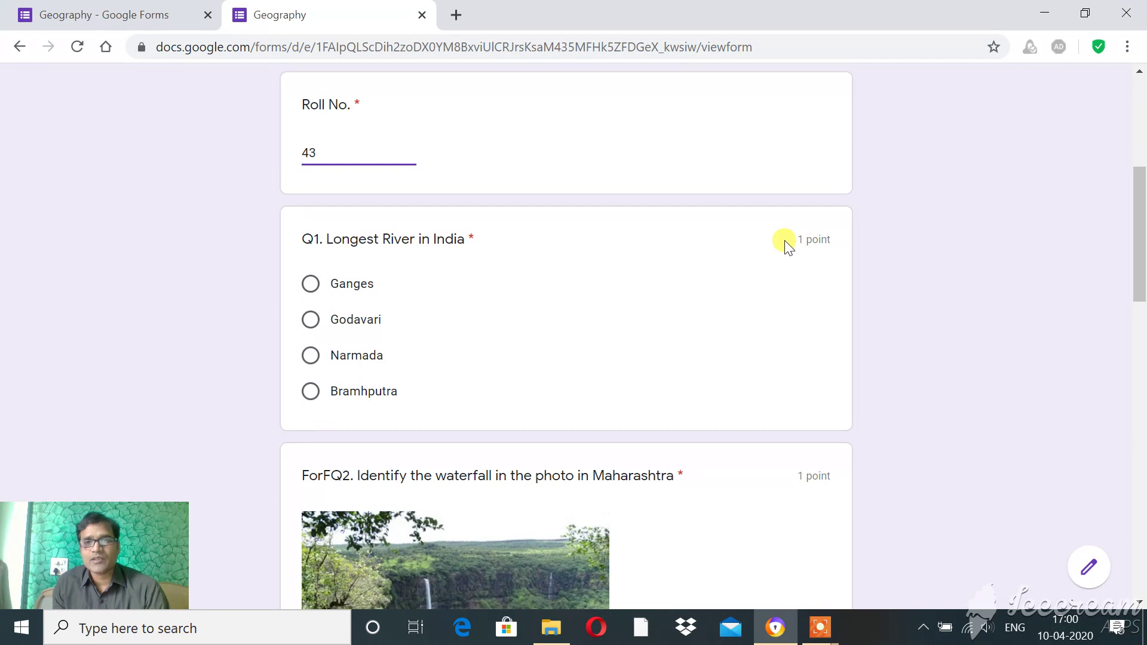
left_click_drag(786, 244, 838, 242)
left_click(729, 290)
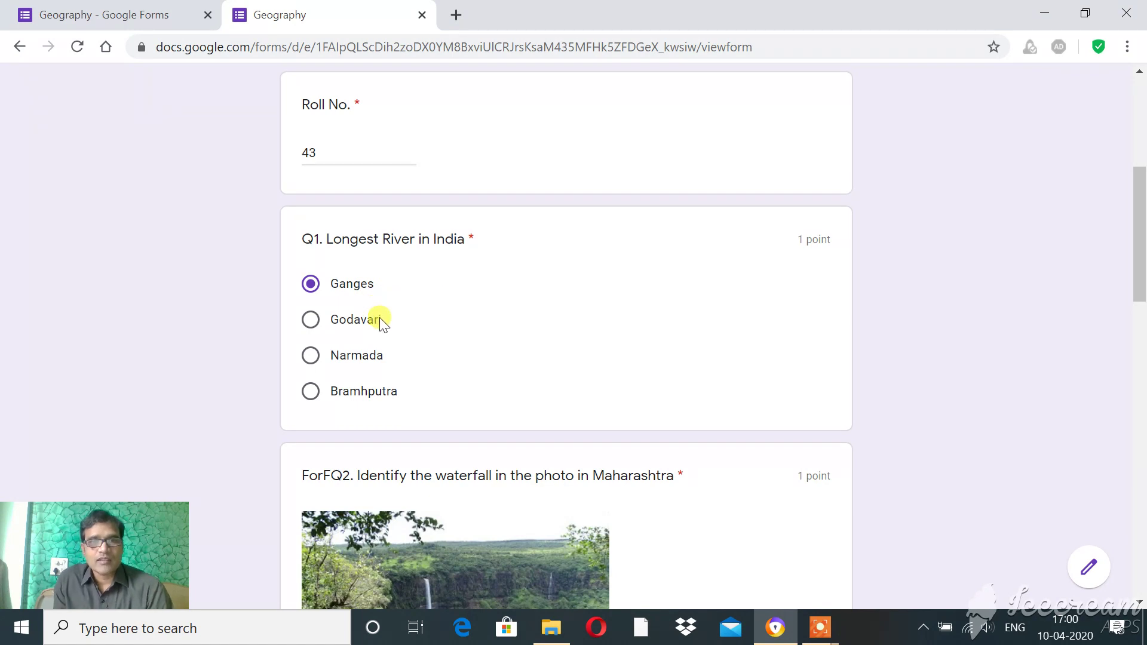
left_click(366, 331)
left_click(355, 362)
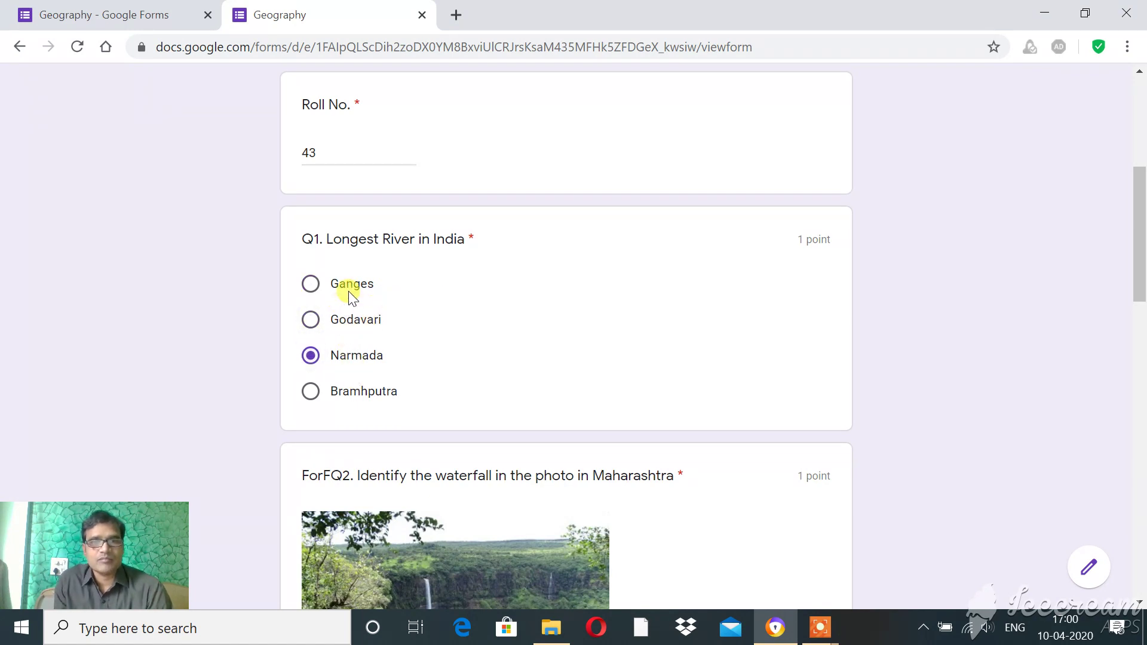
left_click(351, 292)
- Answer the Q2 waterfall question with Vajrai and the Q3 highest mountain peak question with K2
scroll(603, 346, "down", 3)
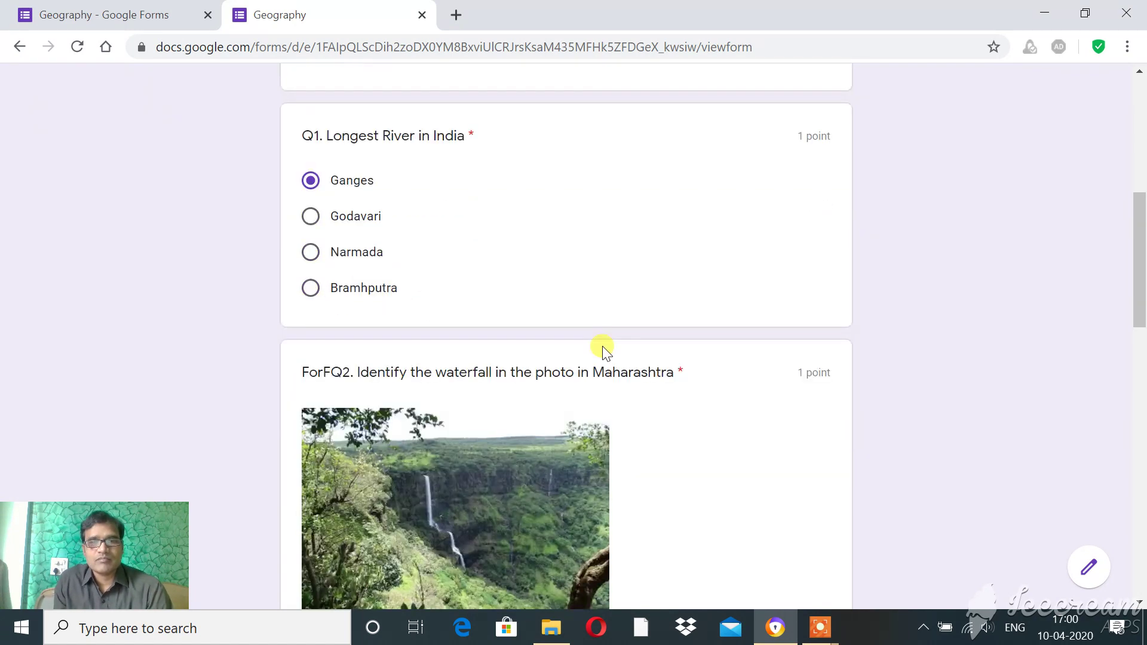
scroll(707, 289, "up", 3)
scroll(707, 290, "down", 3)
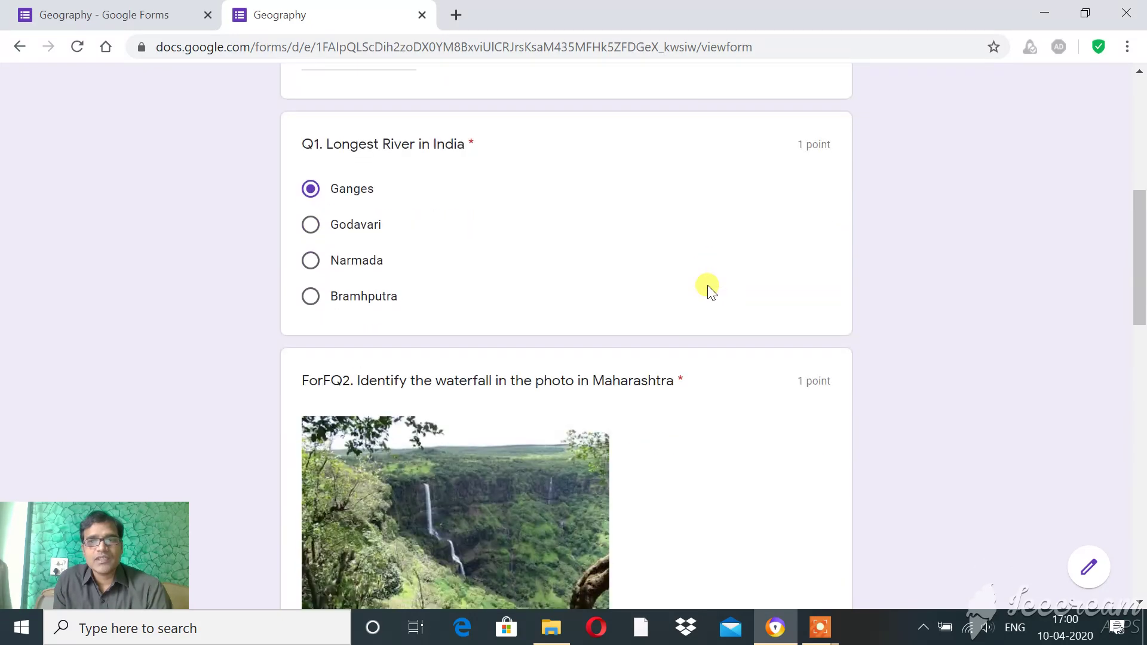
scroll(583, 316, "down", 2)
scroll(582, 314, "down", 2)
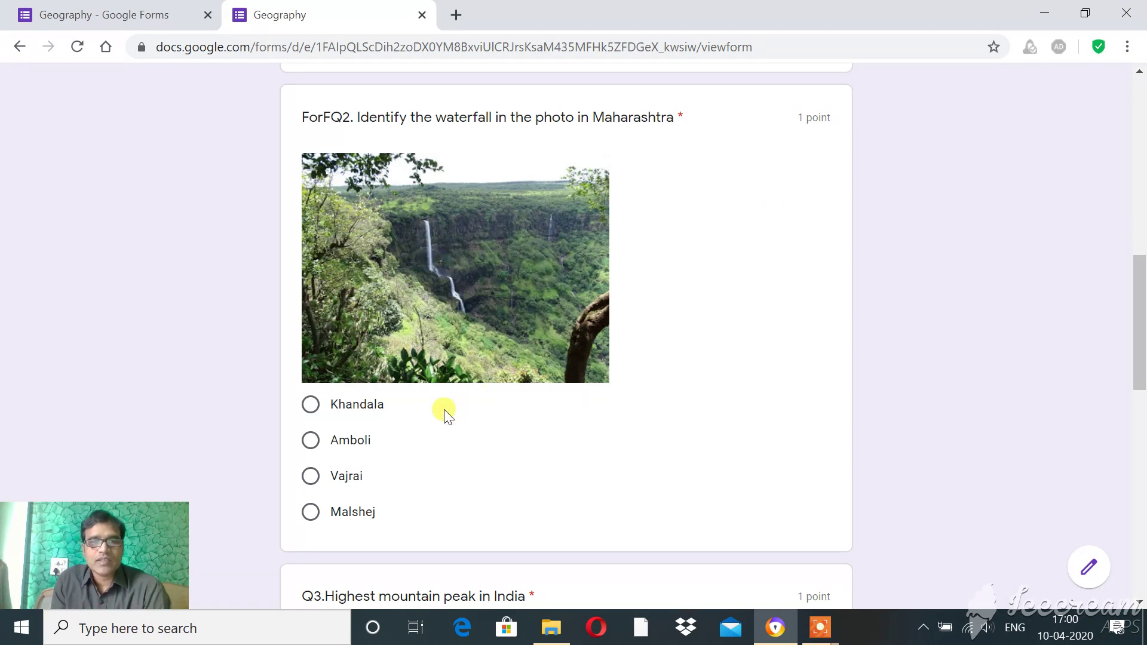
left_click(359, 483)
scroll(771, 402, "down", 5)
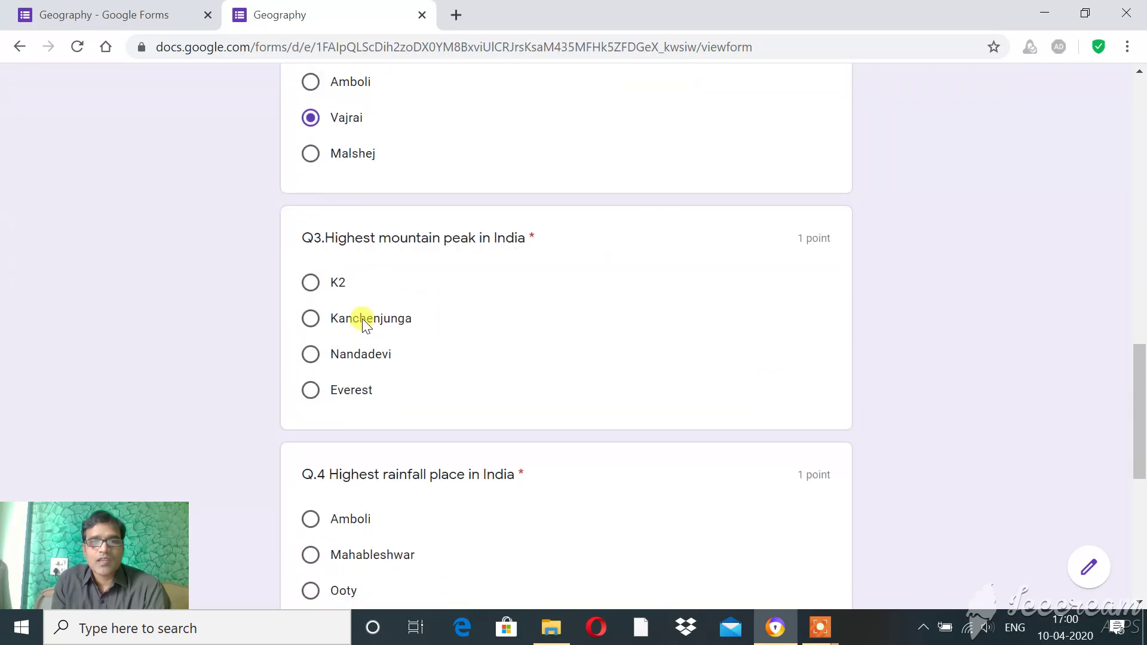
left_click(328, 280)
- Answer the Q4 highest rainfall question with Mahableshwar and the Q5 largest state question with Uttar Pradesh
scroll(512, 335, "down", 4)
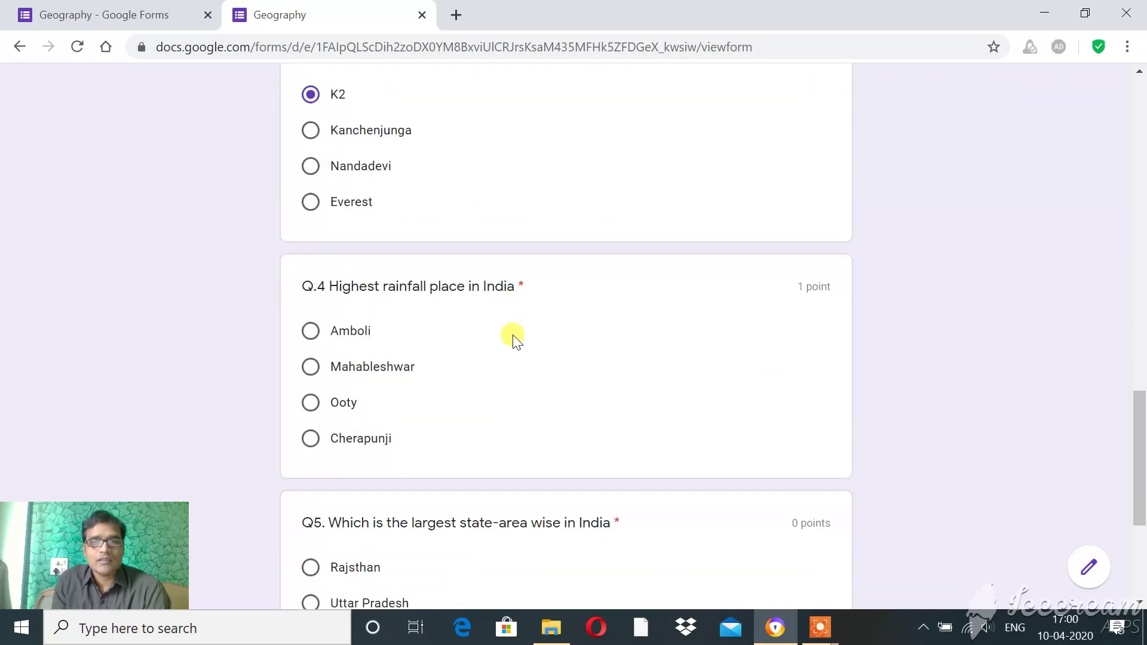
left_click(374, 289)
scroll(374, 289, "down", 3)
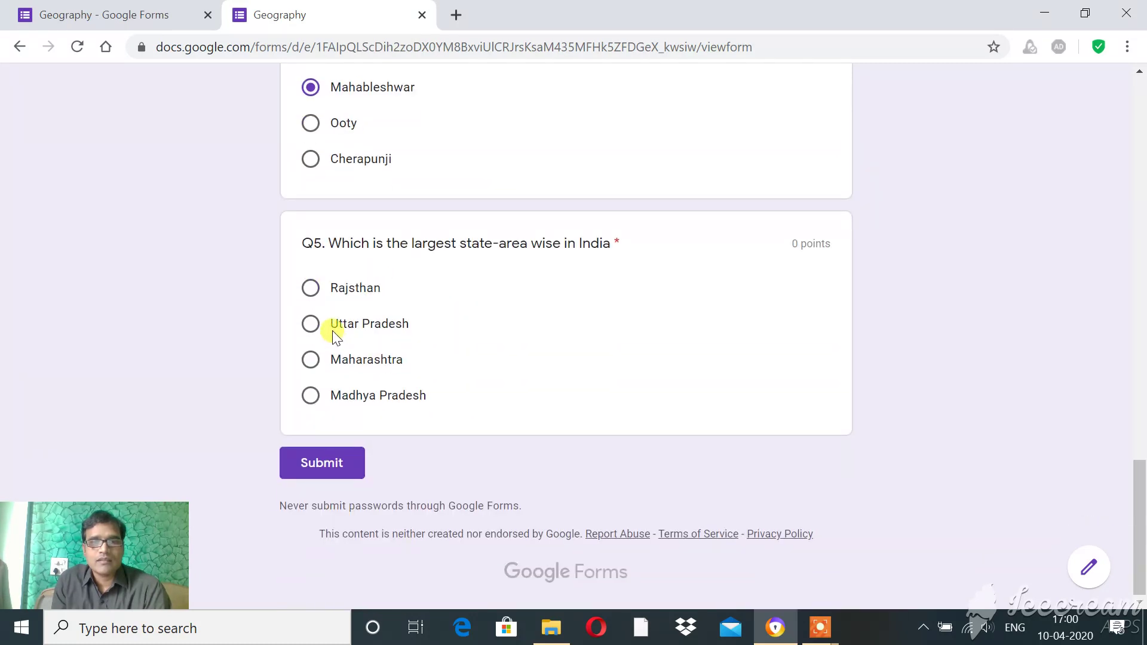
left_click(333, 331)
- Review the answers chosen throughout the quiz, from the student details to Q5
scroll(838, 321, "up", 15)
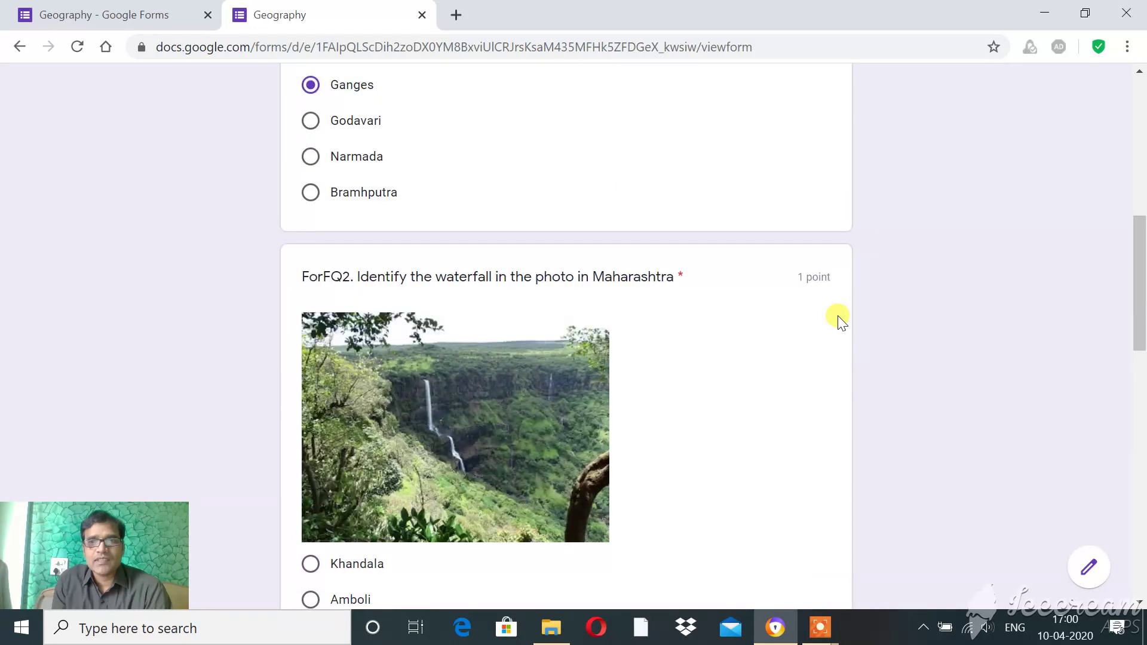
scroll(838, 315, "up", 9)
scroll(837, 315, "down", 15)
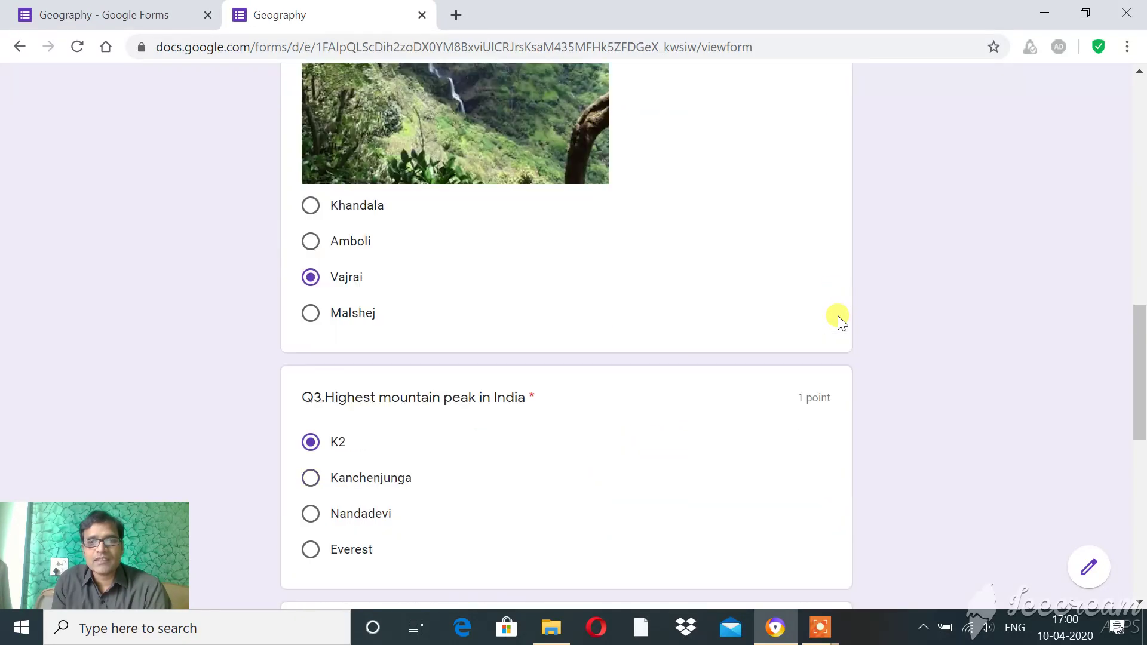
scroll(837, 316, "down", 7)
scroll(777, 281, "down", 3)
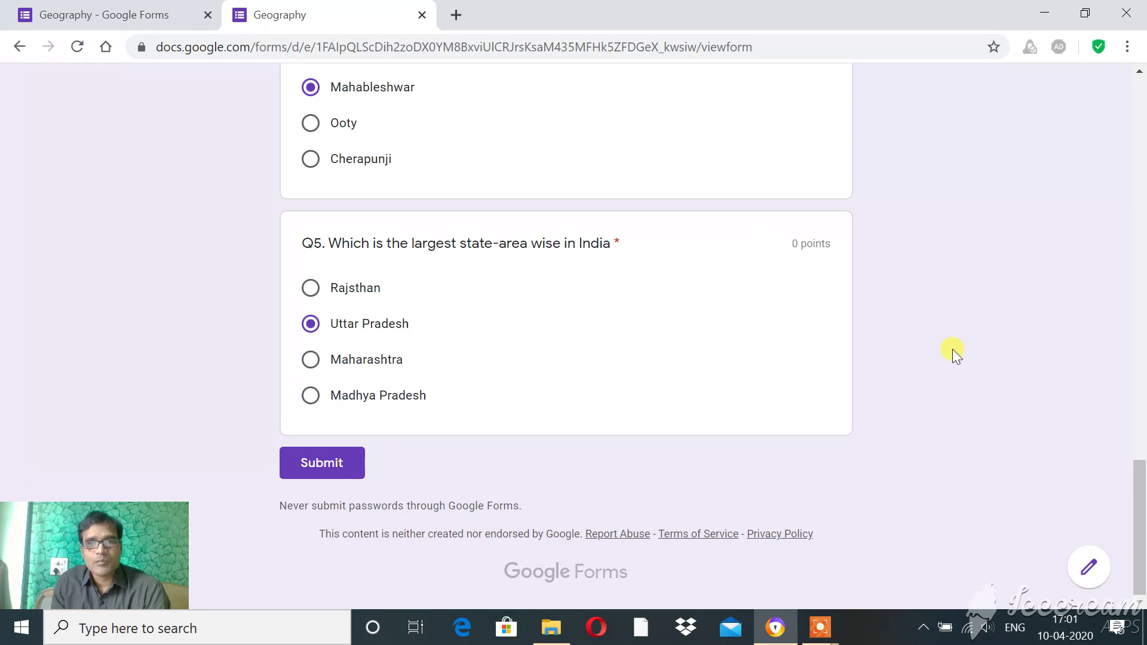
scroll(952, 349, "up", 4)
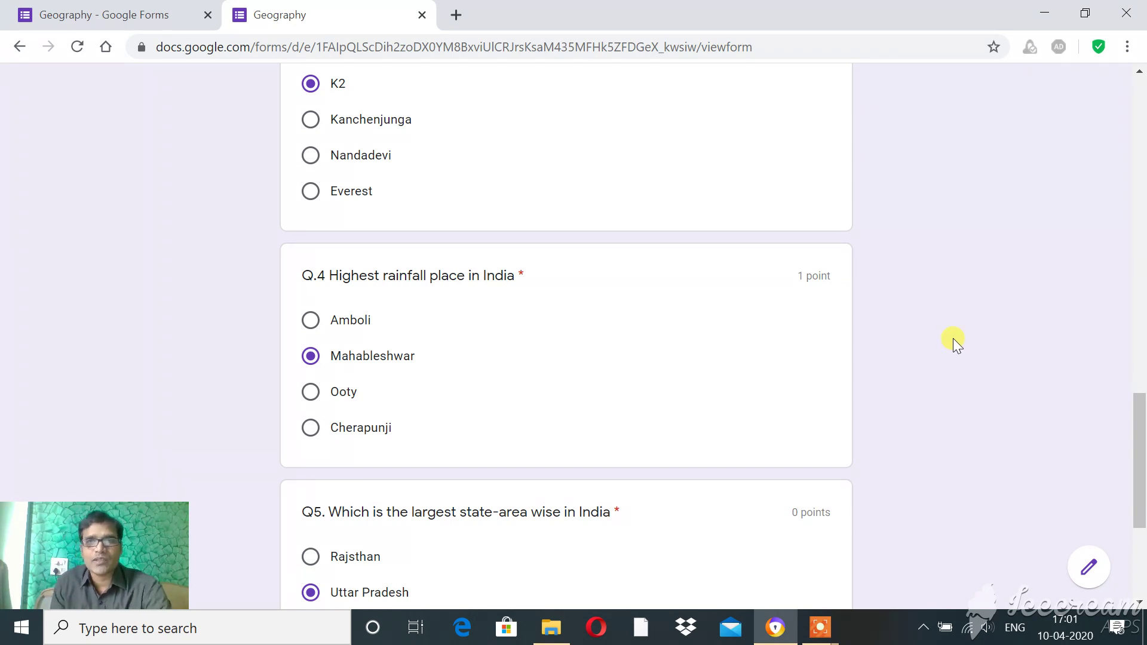
scroll(952, 338, "up", 15)
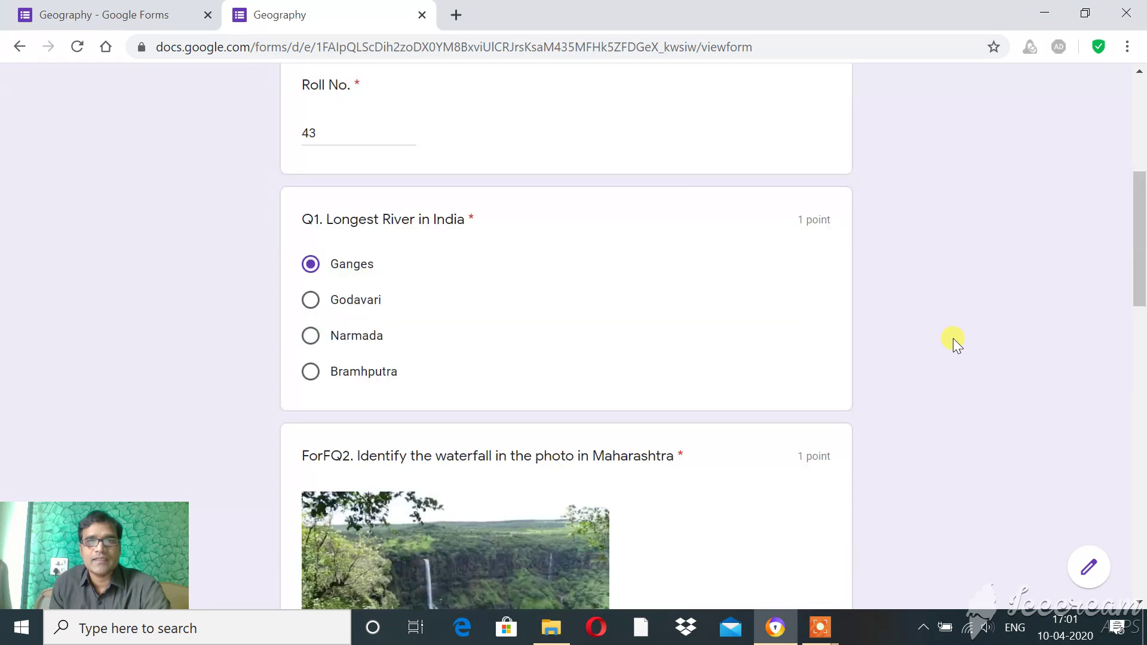
scroll(952, 339, "up", 5)
scroll(953, 338, "down", 20)
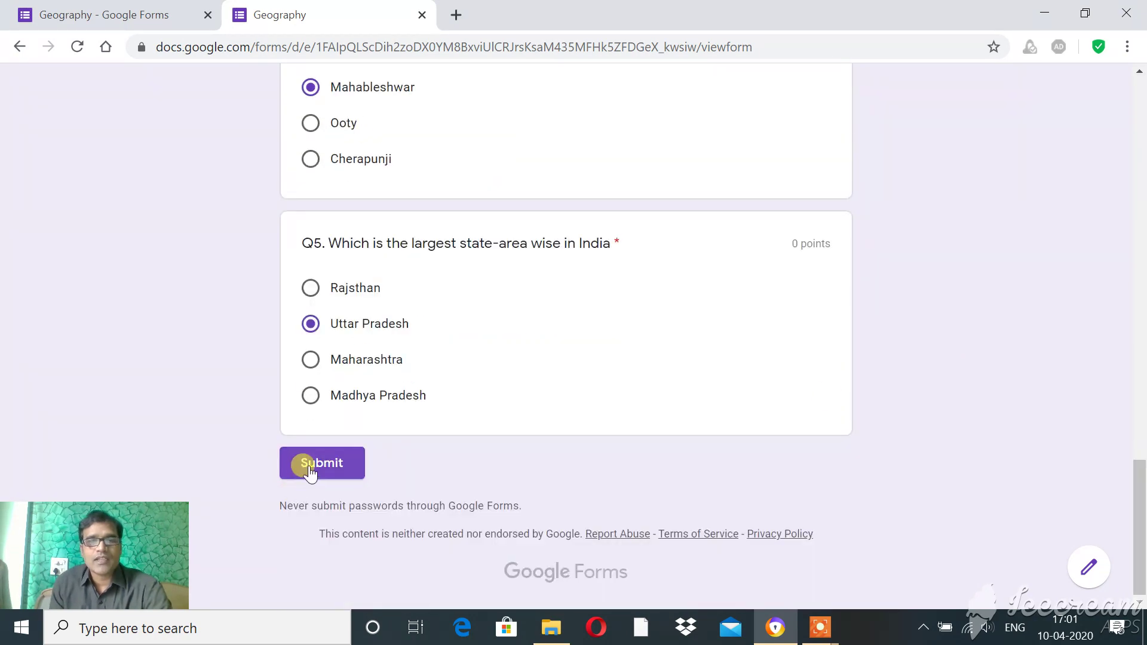
- Change the Q5 answer about the largest state by area to Maharashtra
left_click(353, 289)
left_click(360, 324)
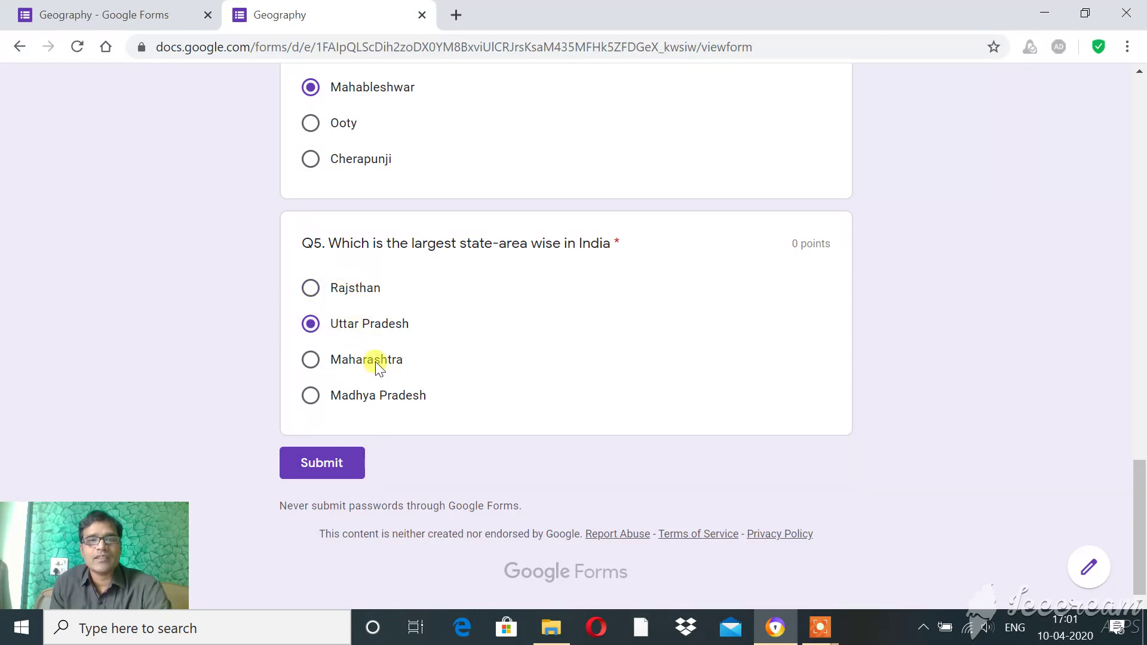
left_click(375, 362)
left_click(364, 295)
left_click(351, 362)
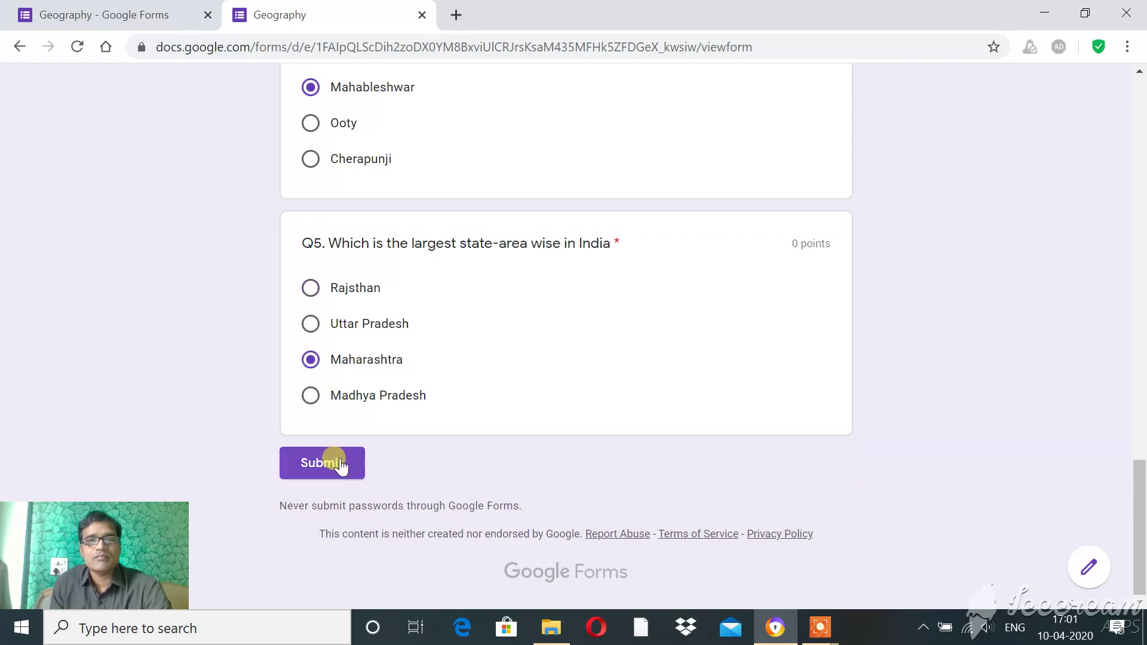
- Submit the completed Geography quiz and open the score for the recorded response
left_click(339, 465)
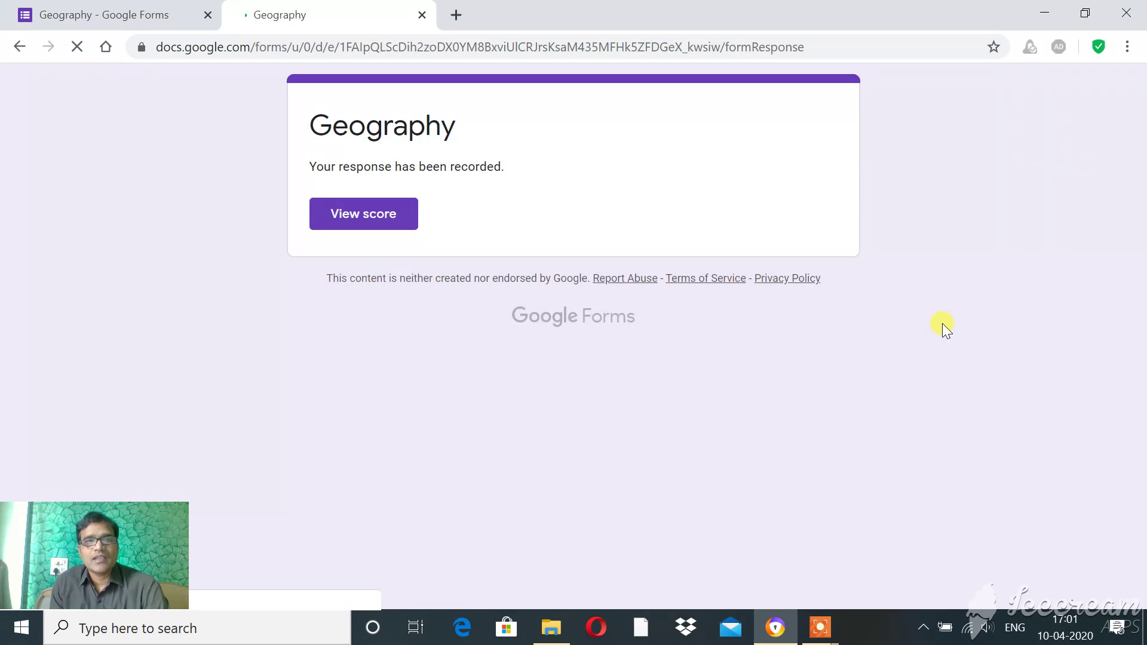
left_click(386, 220)
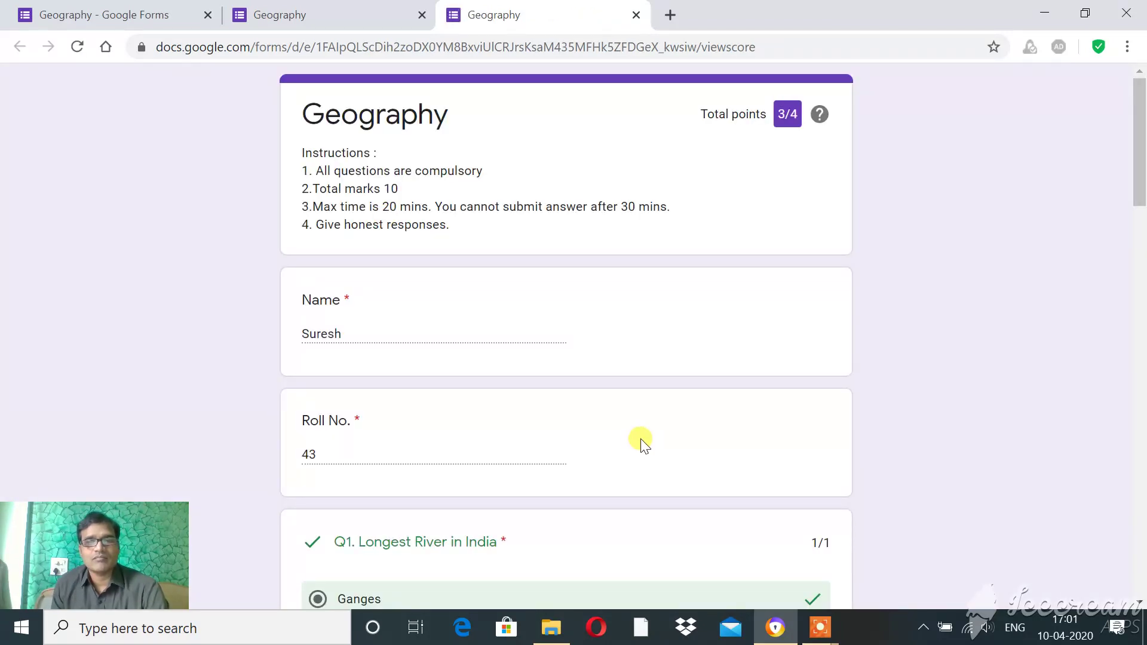
- Examine the total points, the student details and the marking of the first questions on the score page
scroll(641, 443, "down", 5)
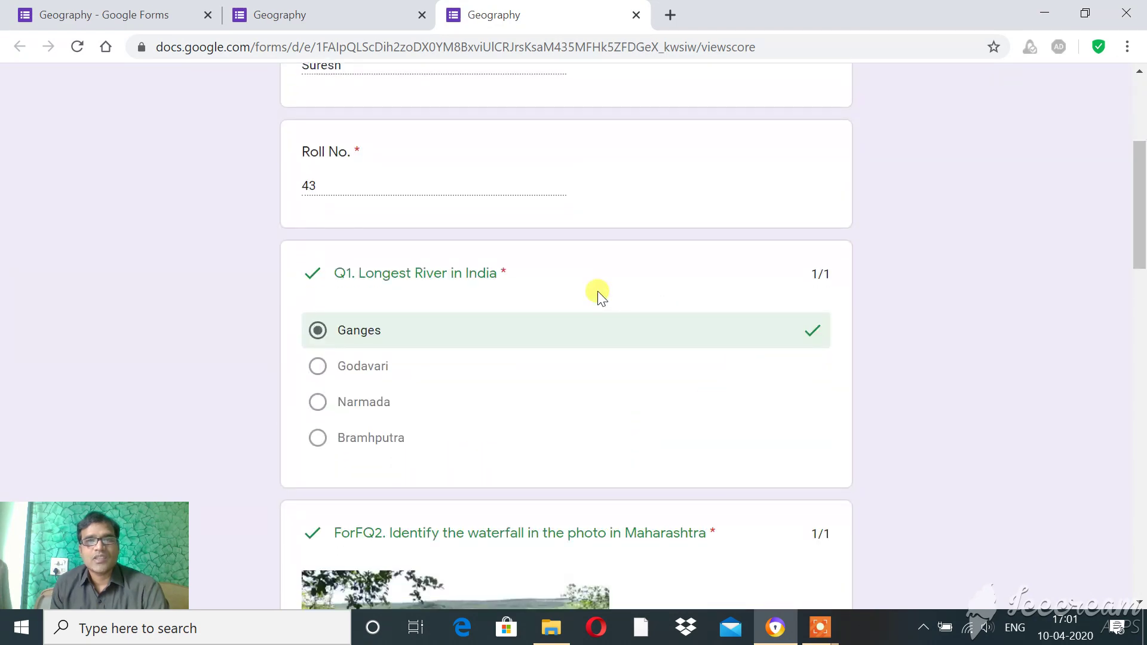
scroll(598, 292, "down", 4)
scroll(598, 292, "up", 9)
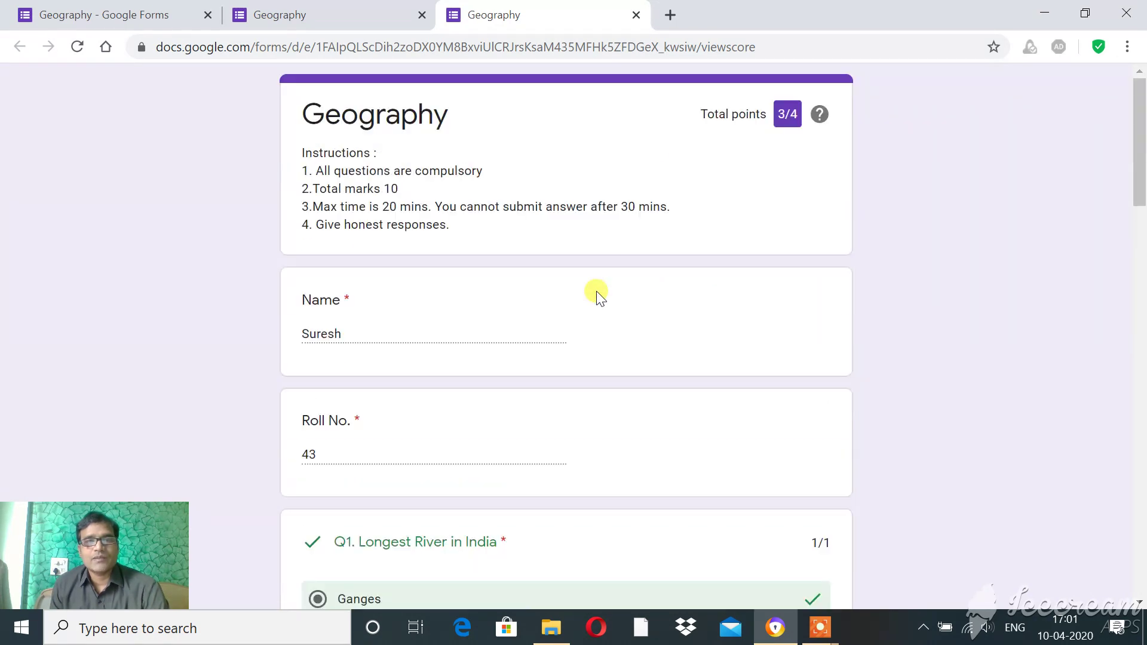
scroll(597, 293, "down", 1)
scroll(598, 293, "up", 1)
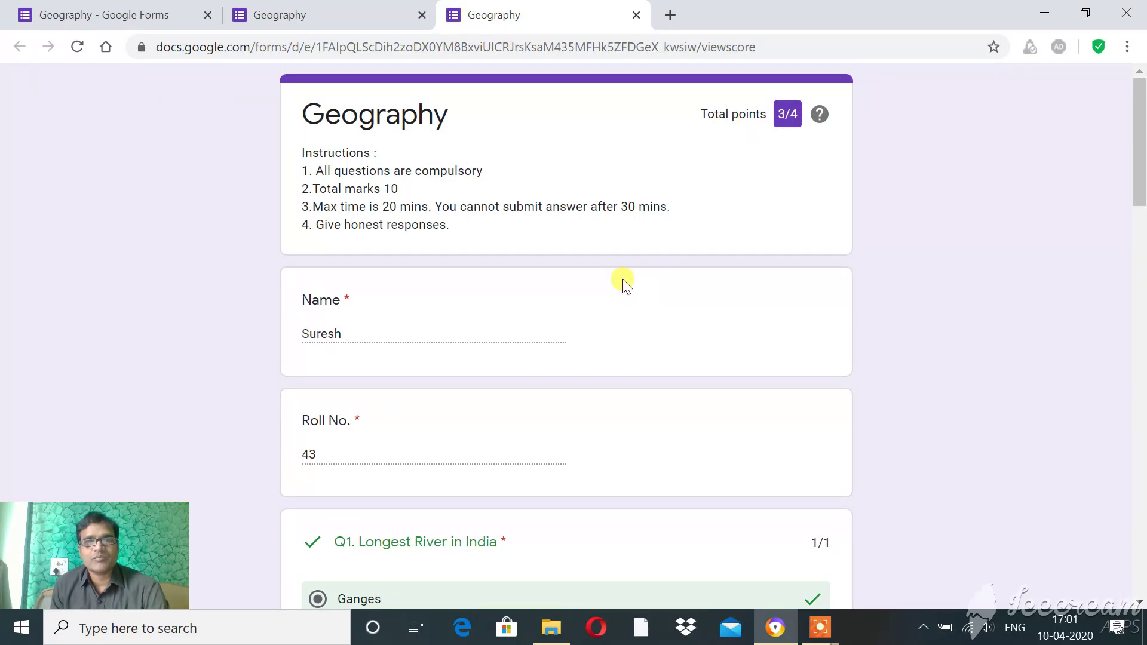
scroll(623, 281, "down", 4)
scroll(623, 281, "up", 4)
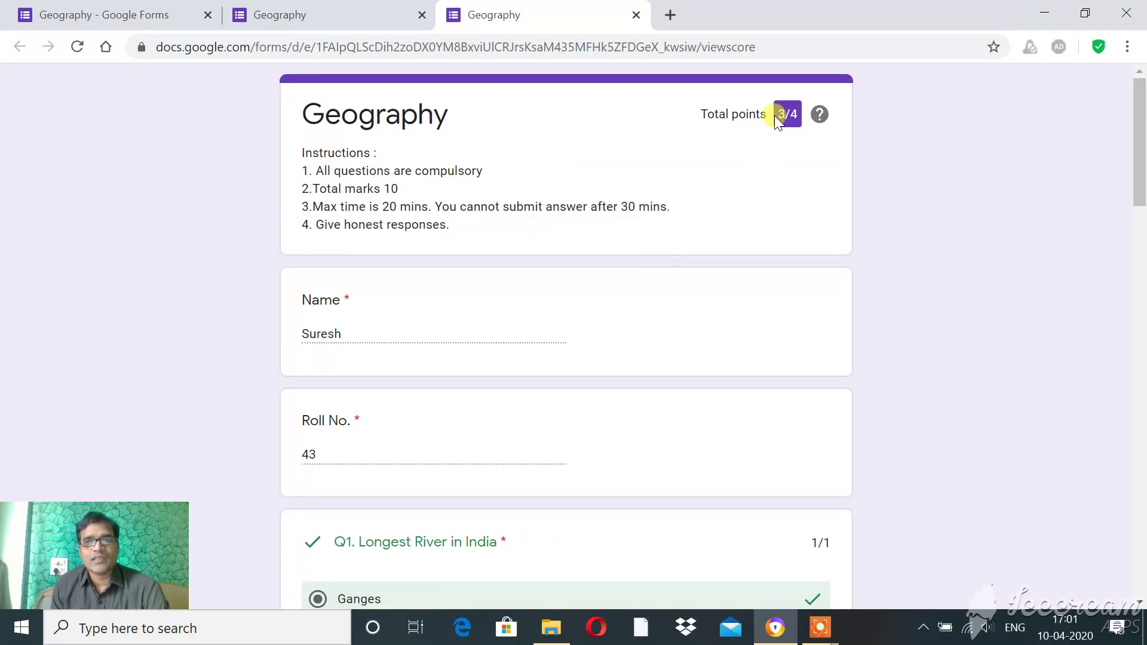
- Review the marking of each answer from Q1 to Q5, including the correct answers given for Q4 and Q5
scroll(657, 341, "down", 4)
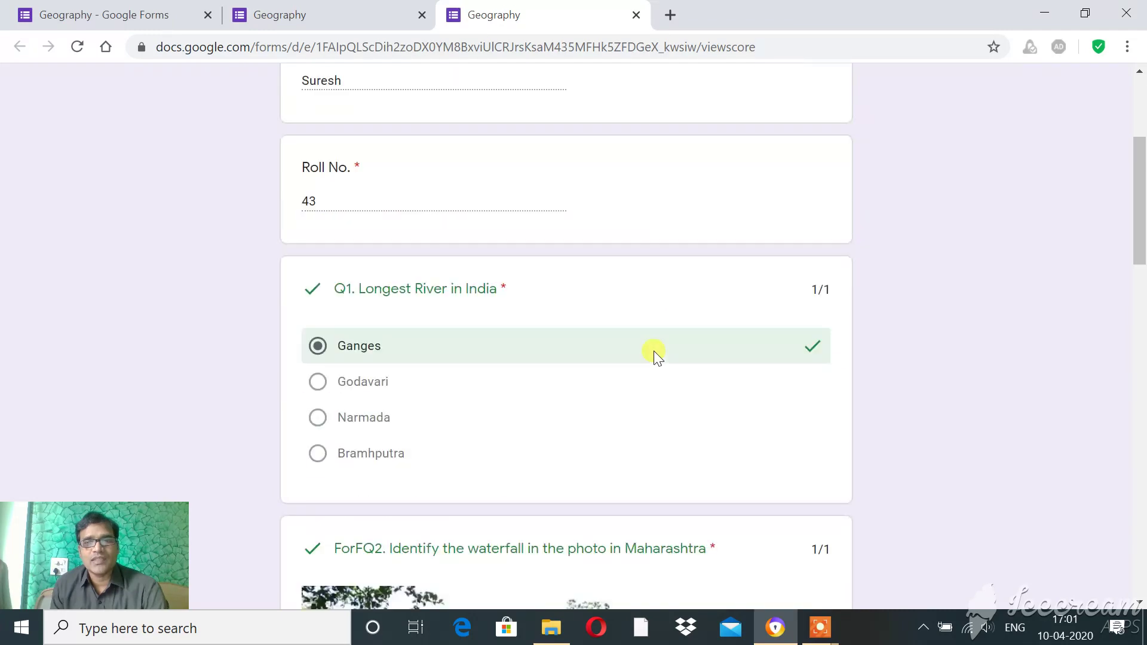
scroll(438, 278, "down", 12)
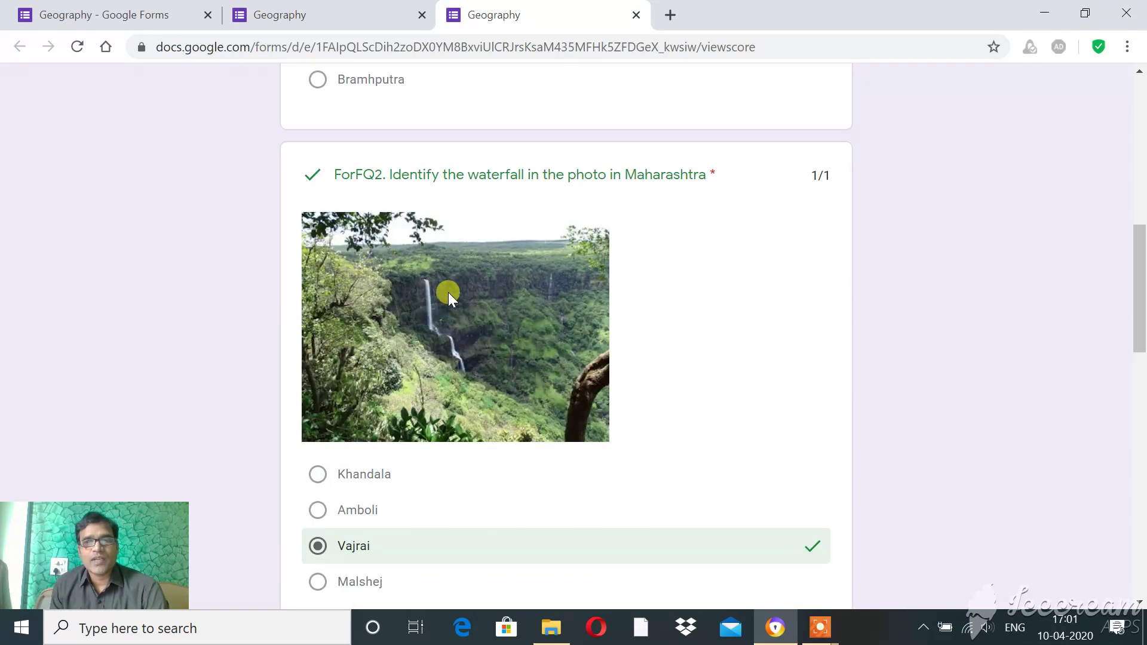
scroll(464, 330, "down", 2)
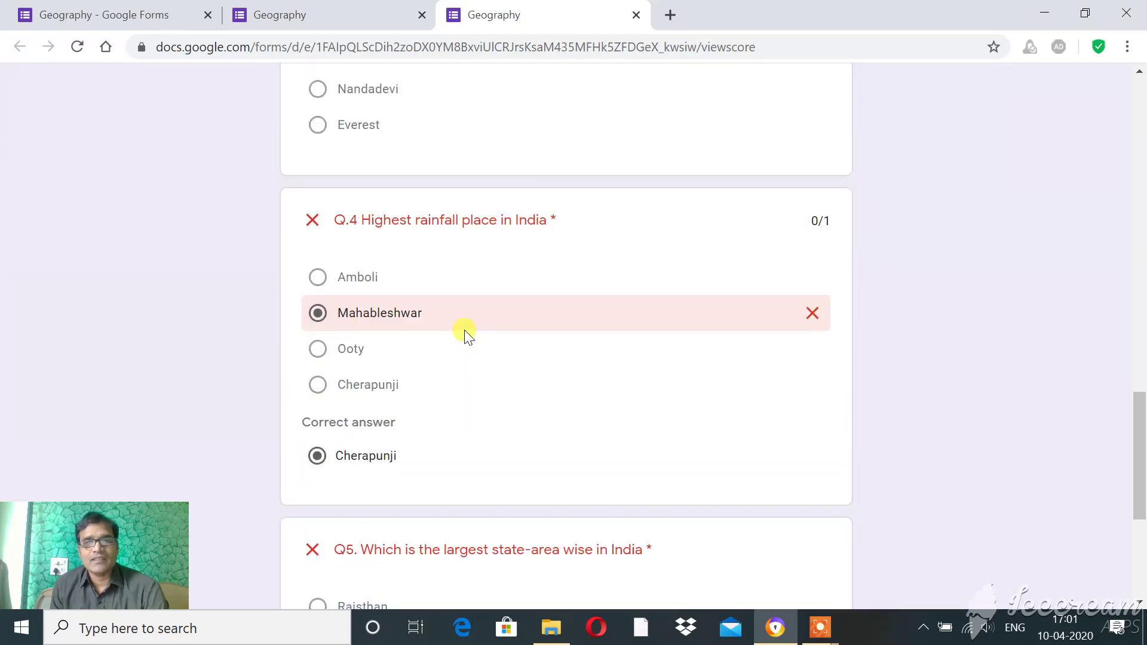
scroll(463, 333, "down", 5)
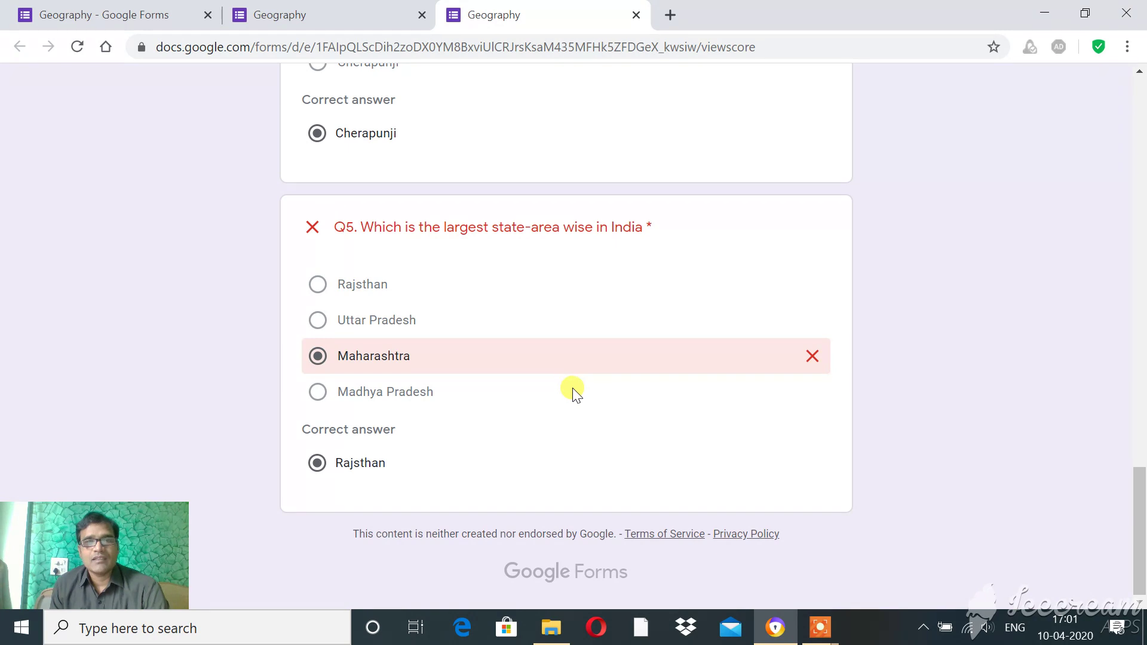
scroll(575, 395, "up", 9)
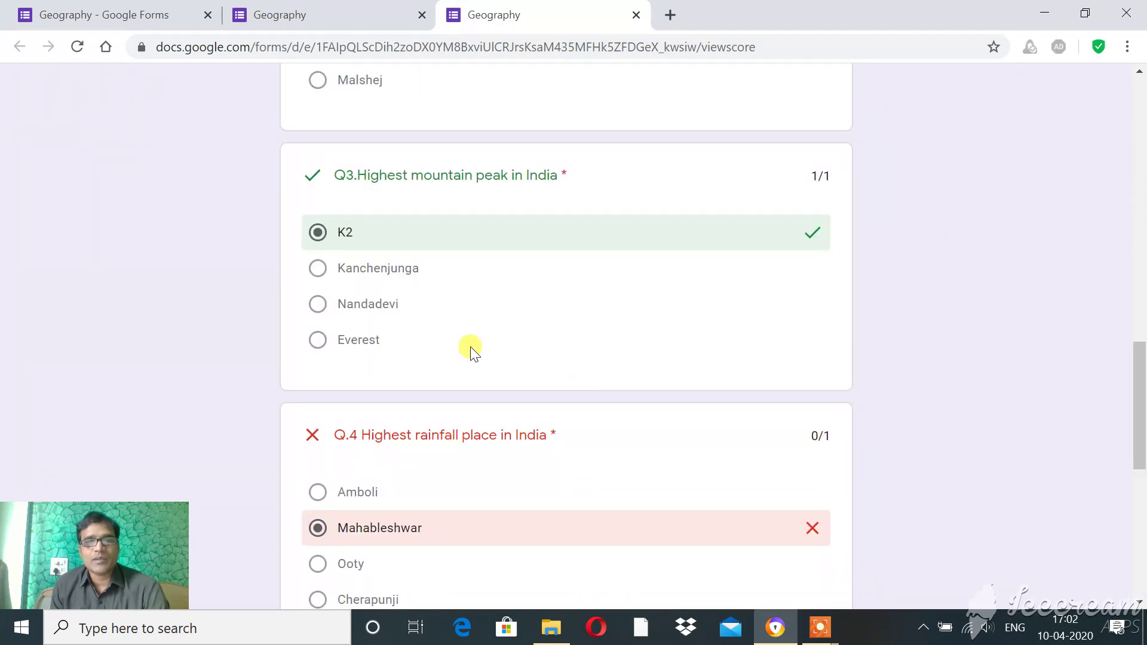
scroll(469, 350, "down", 6)
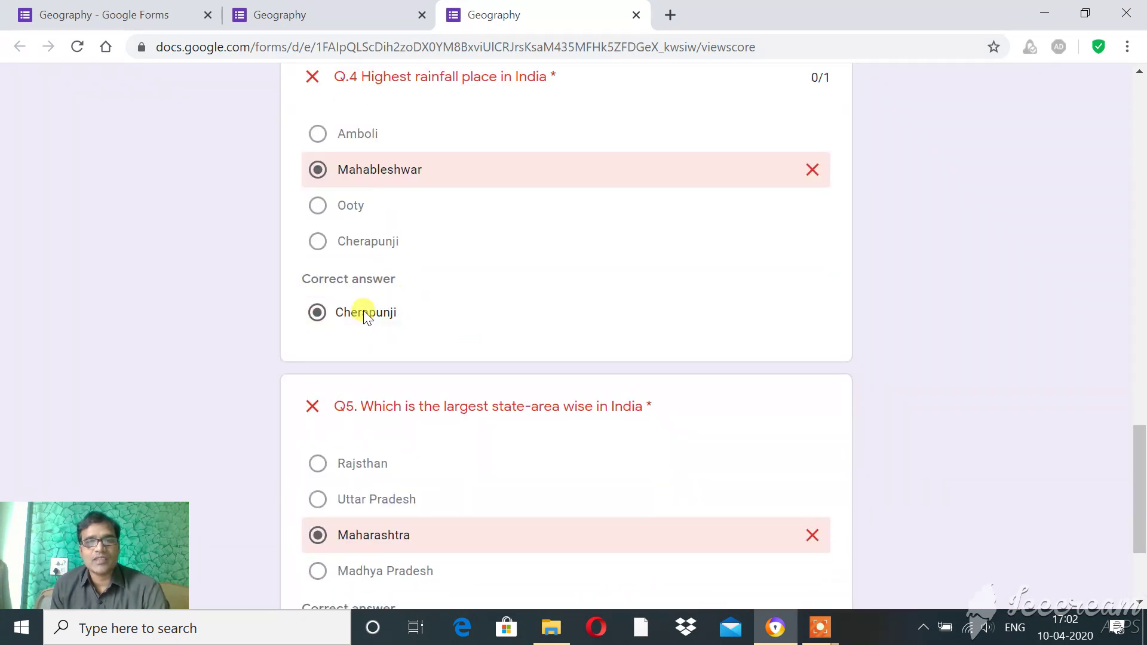
scroll(431, 502, "down", 3)
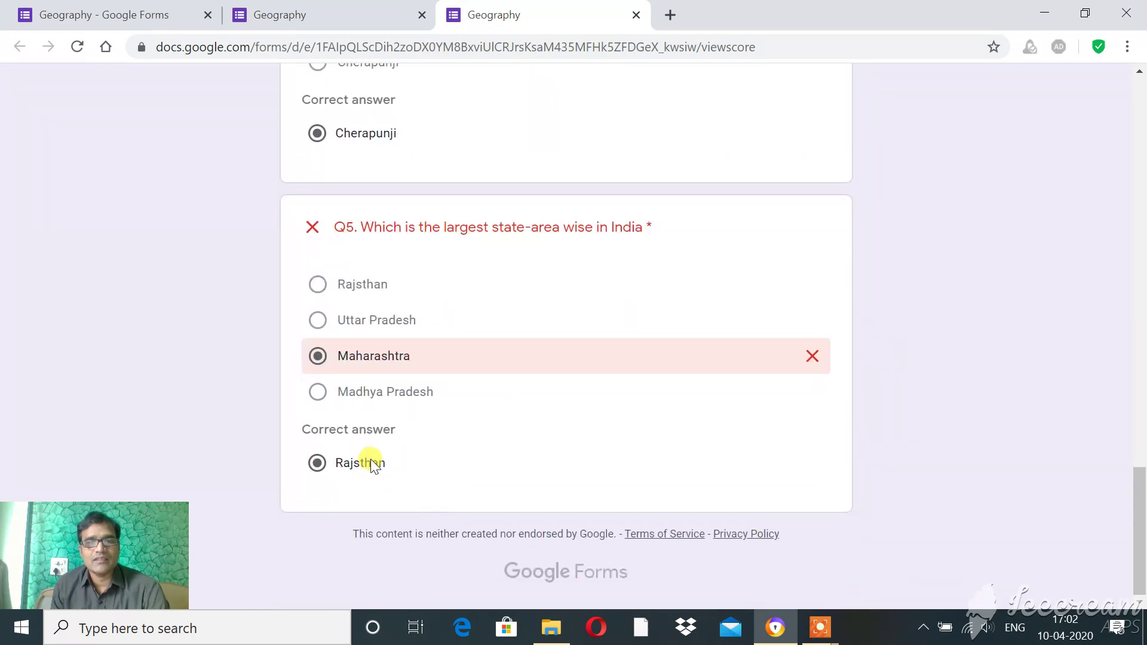
scroll(575, 482, "up", 2)
scroll(573, 478, "up", 20)
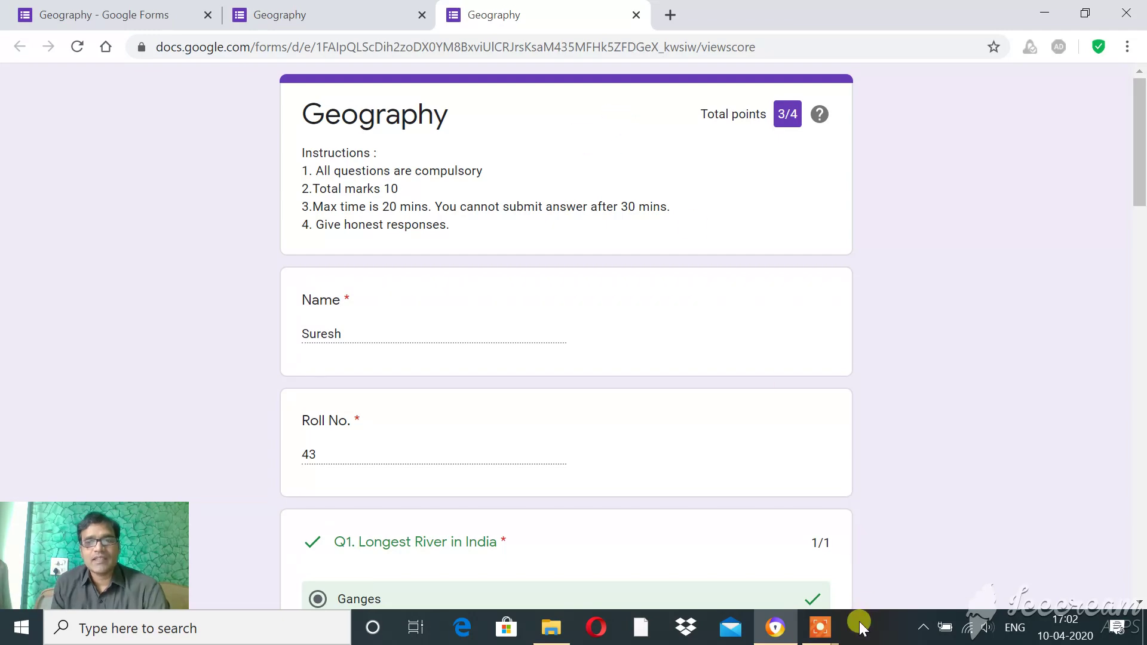
left_click(830, 631)
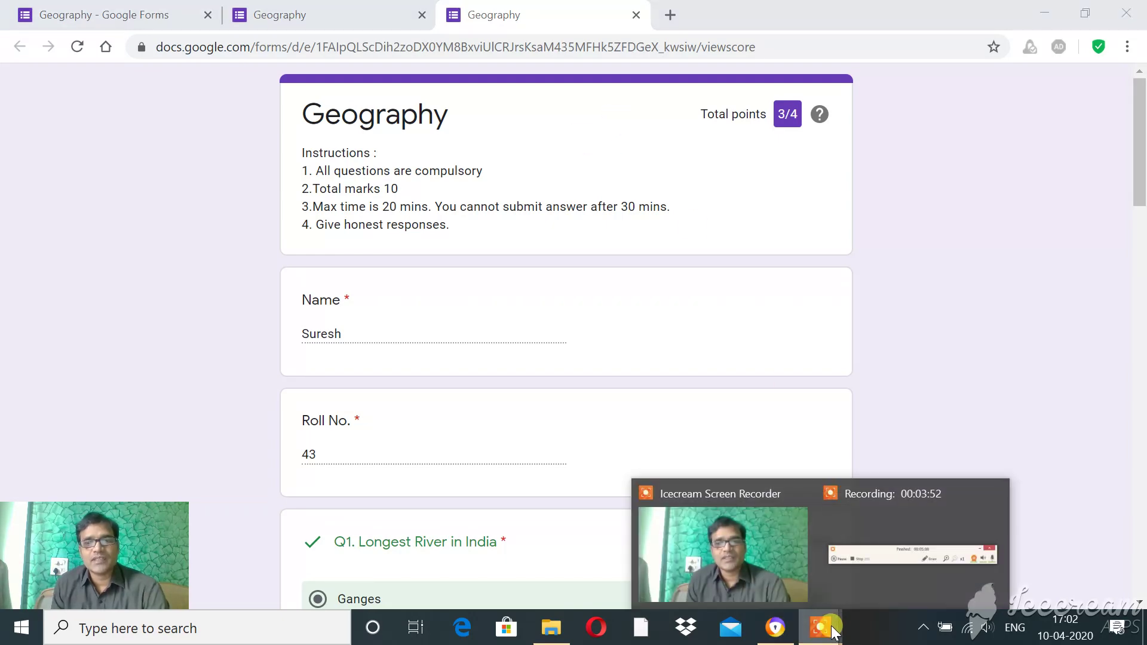
mouse_move(878, 589)
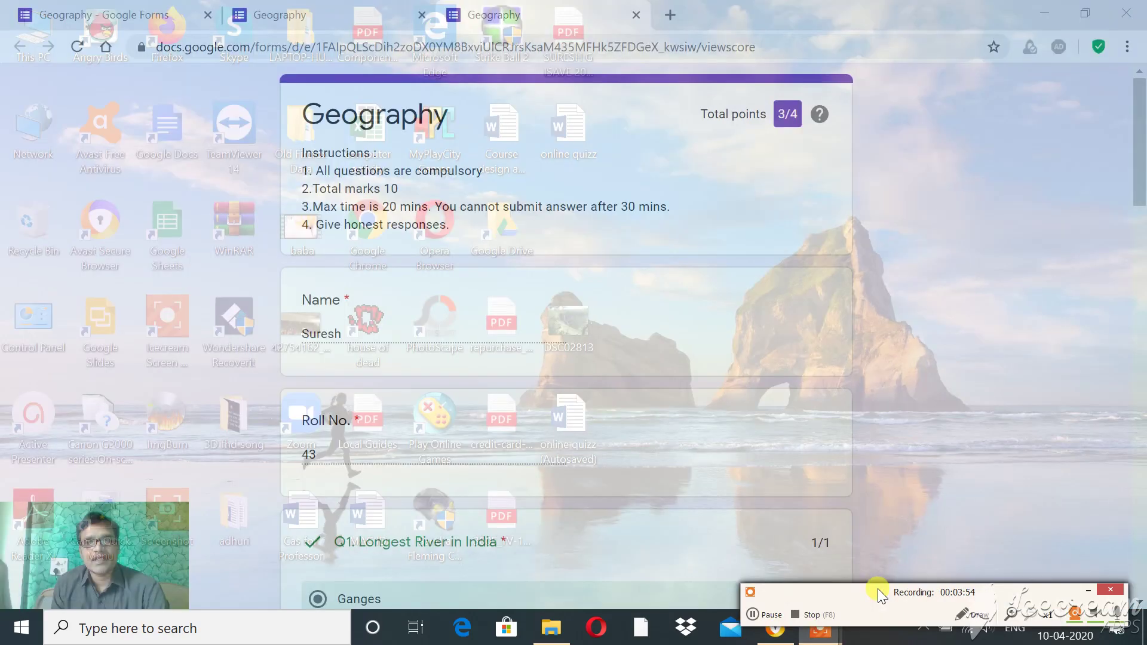